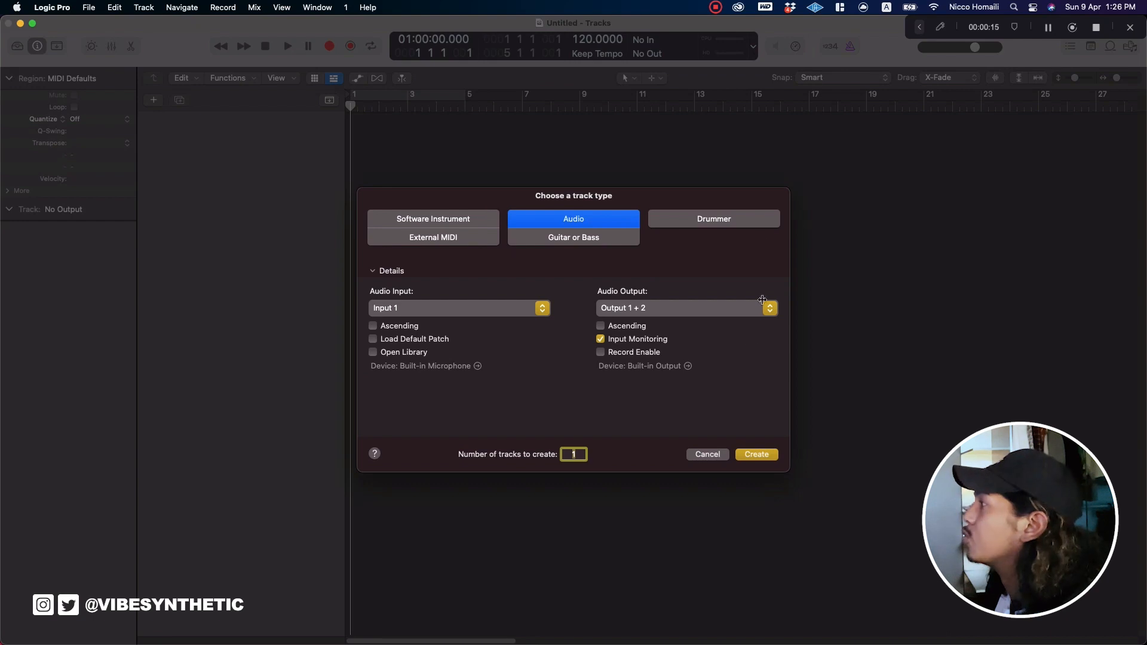
Create one audio track using Input 1, Output 1 + 2 and input monitoring
click(757, 455)
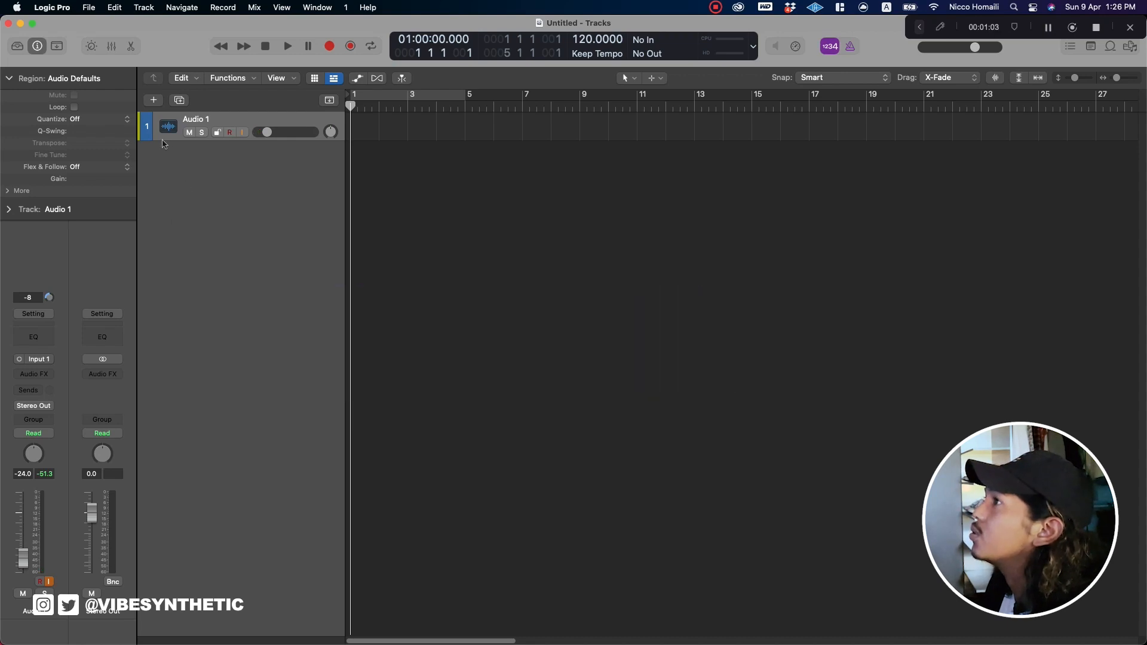
Examine the available output and input devices in the audio device preferences, leaving the current selections in place
click(67, 6)
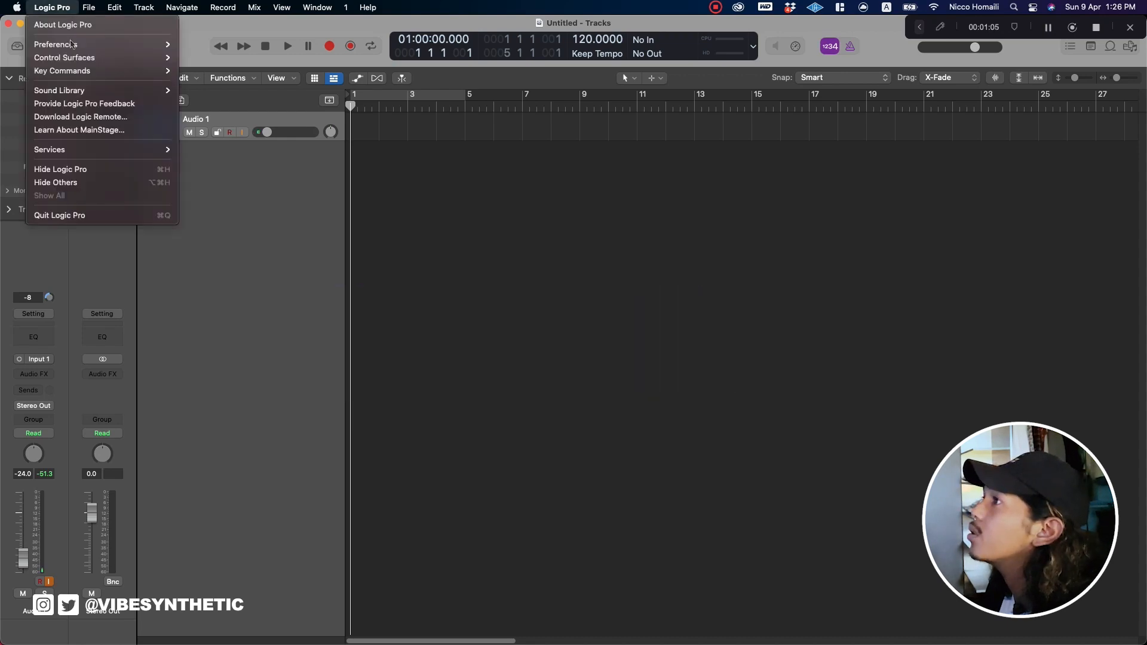
mouse_move(72, 44)
click(202, 57)
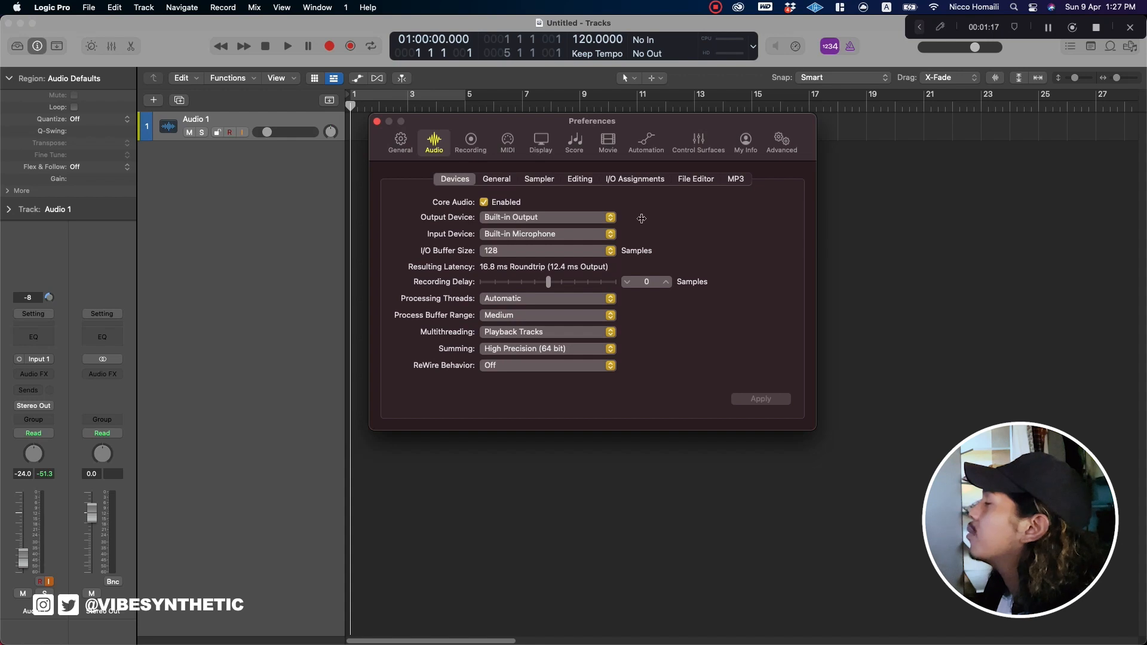
click(618, 218)
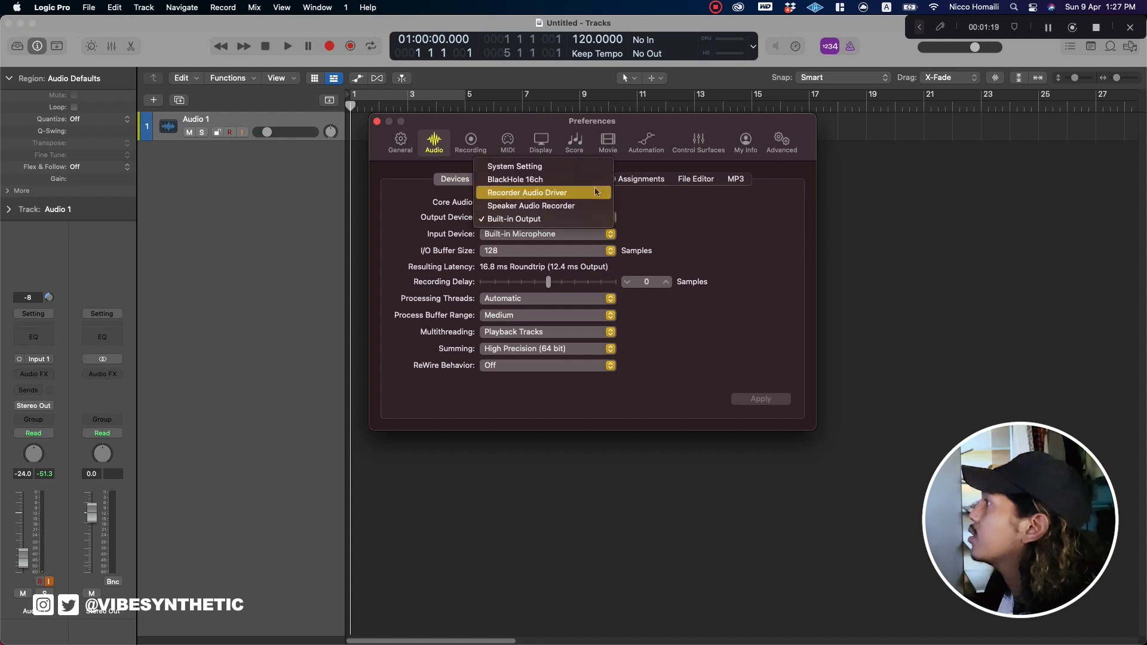
click(668, 223)
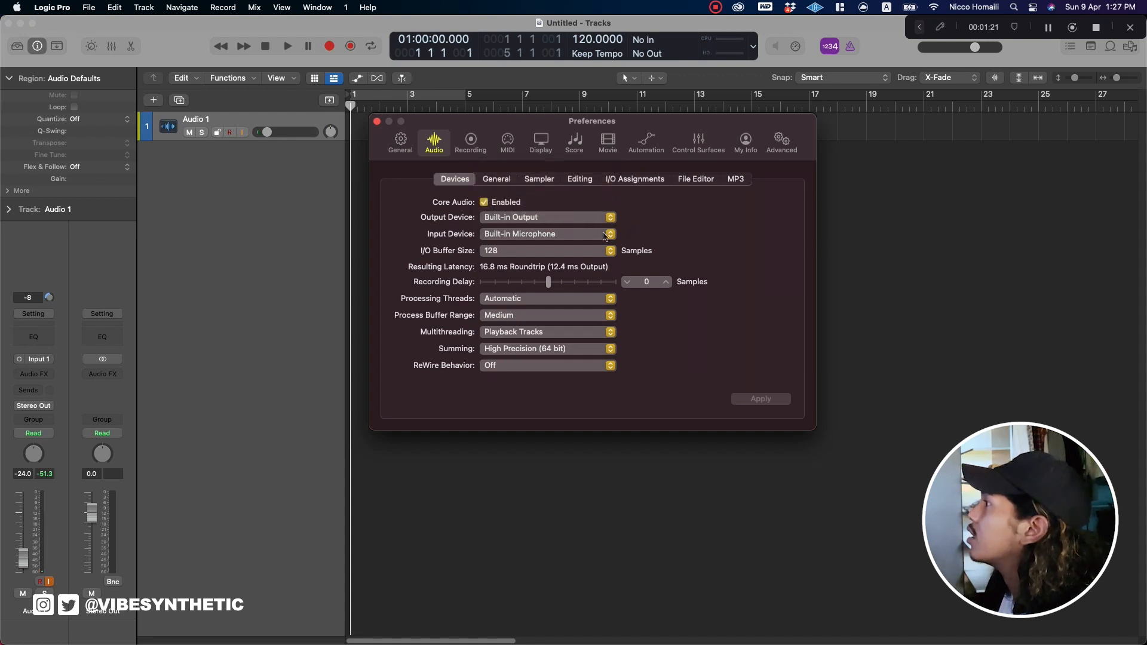
click(605, 235)
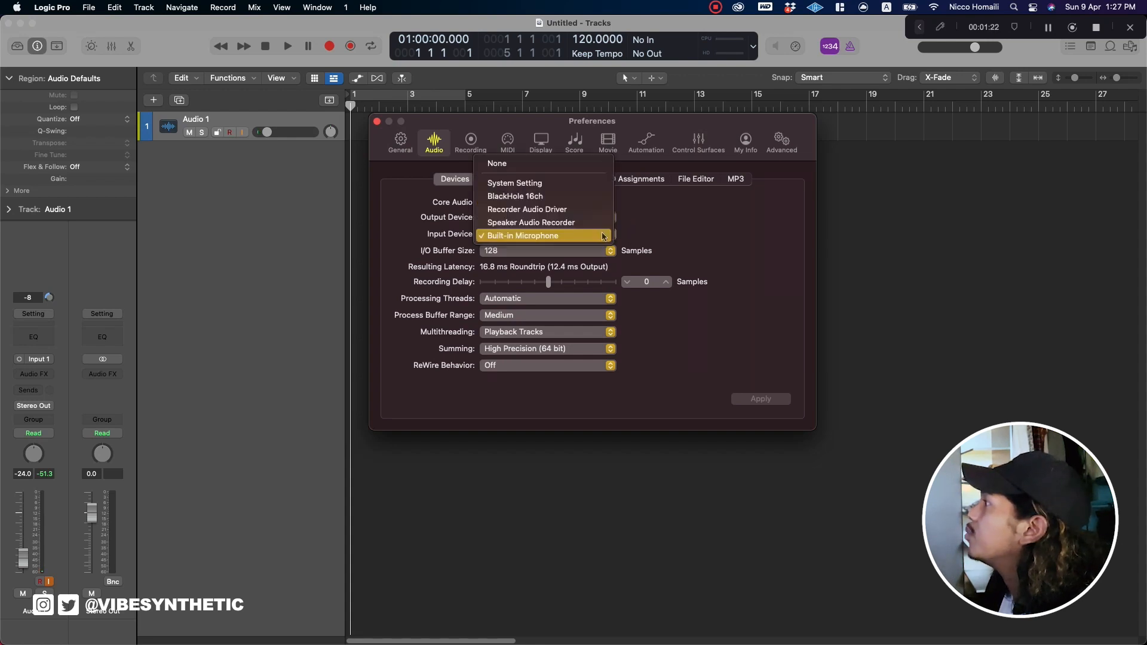
click(646, 214)
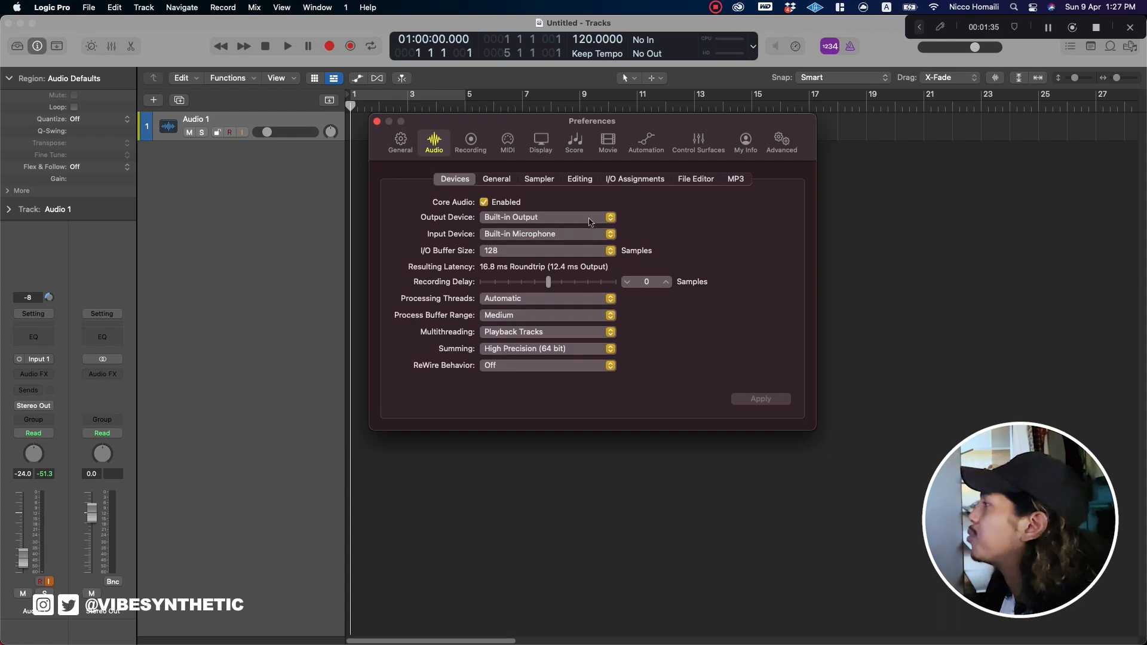
click(377, 122)
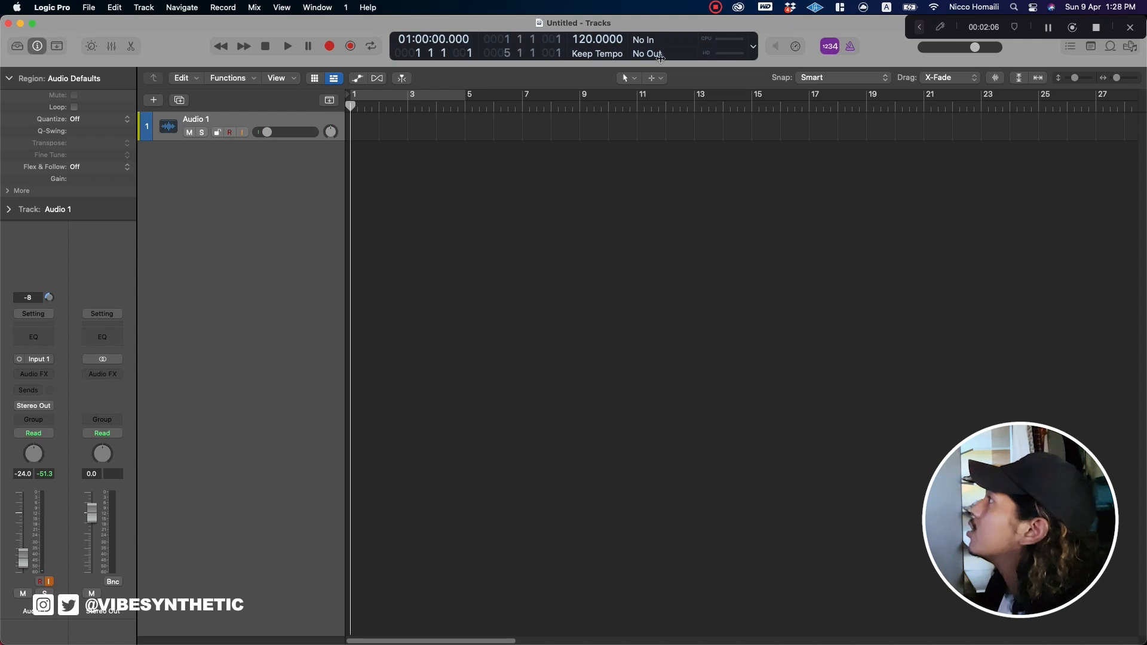
Try adding Key Signature / Project End and Time Signature / Division to the control bar's LCD display
right_click(692, 36)
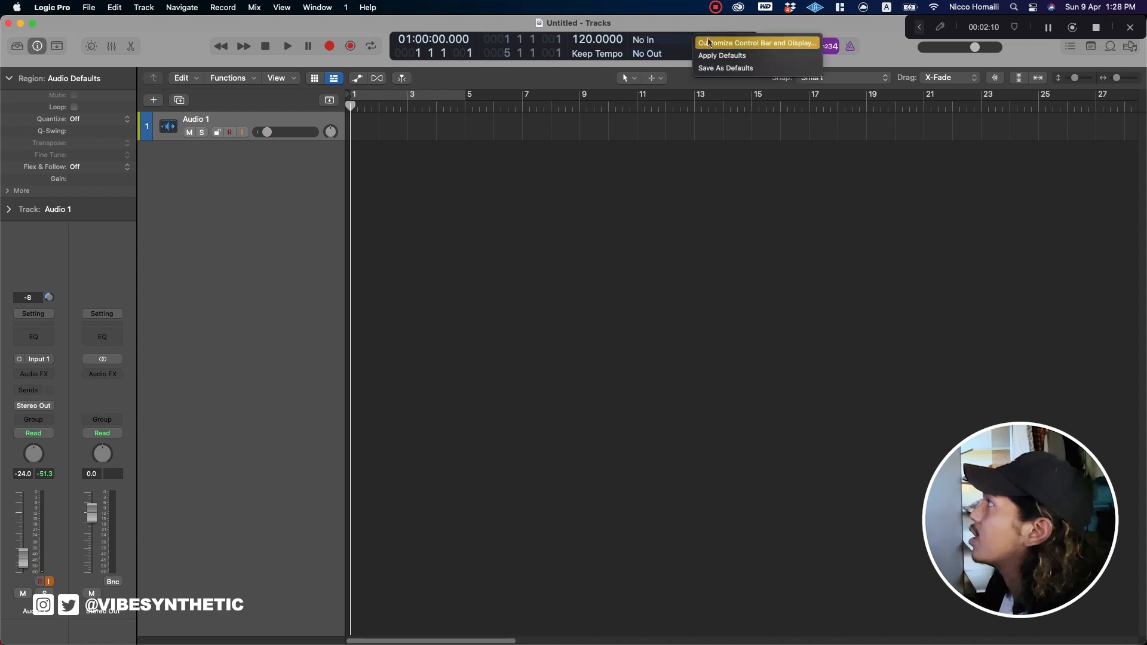
click(709, 42)
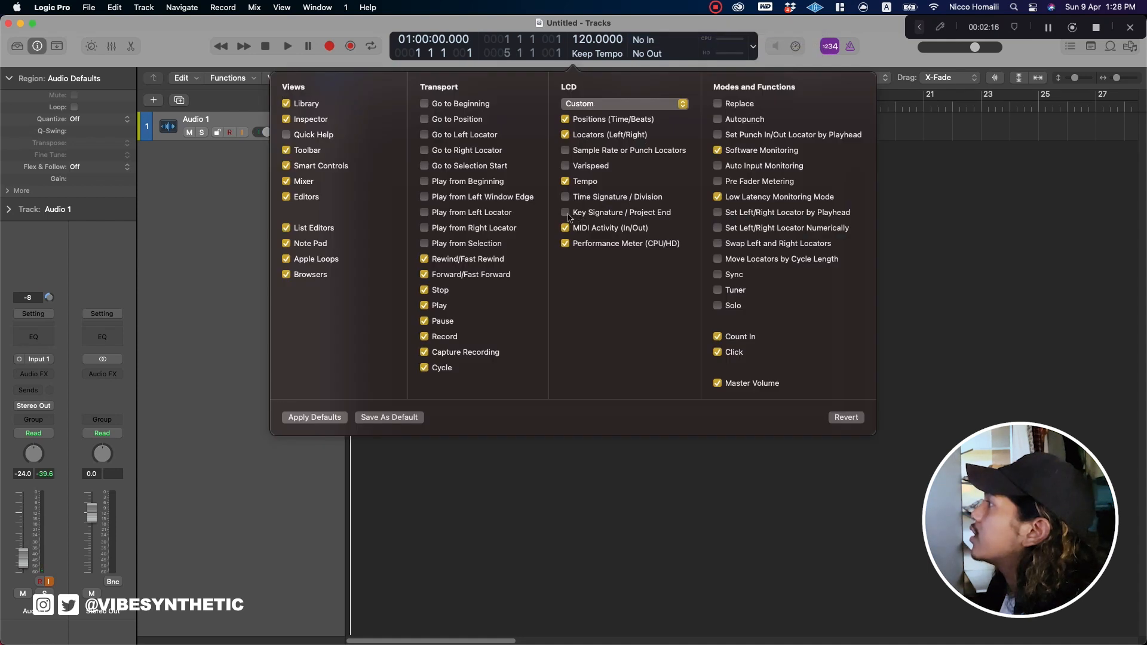
click(566, 213)
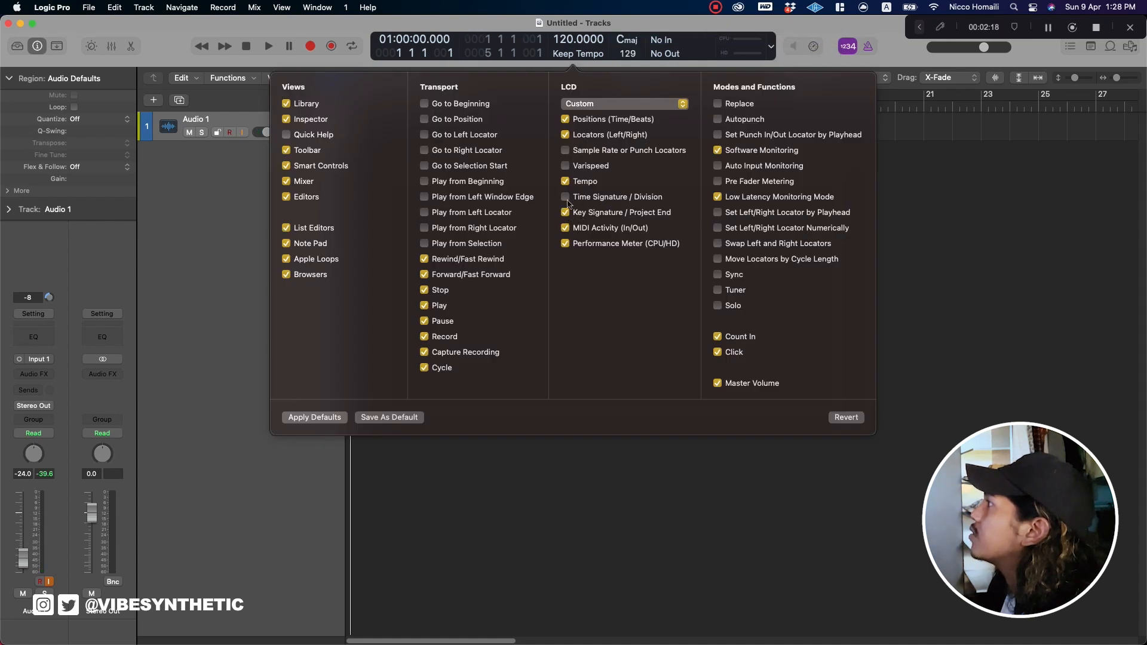
click(567, 201)
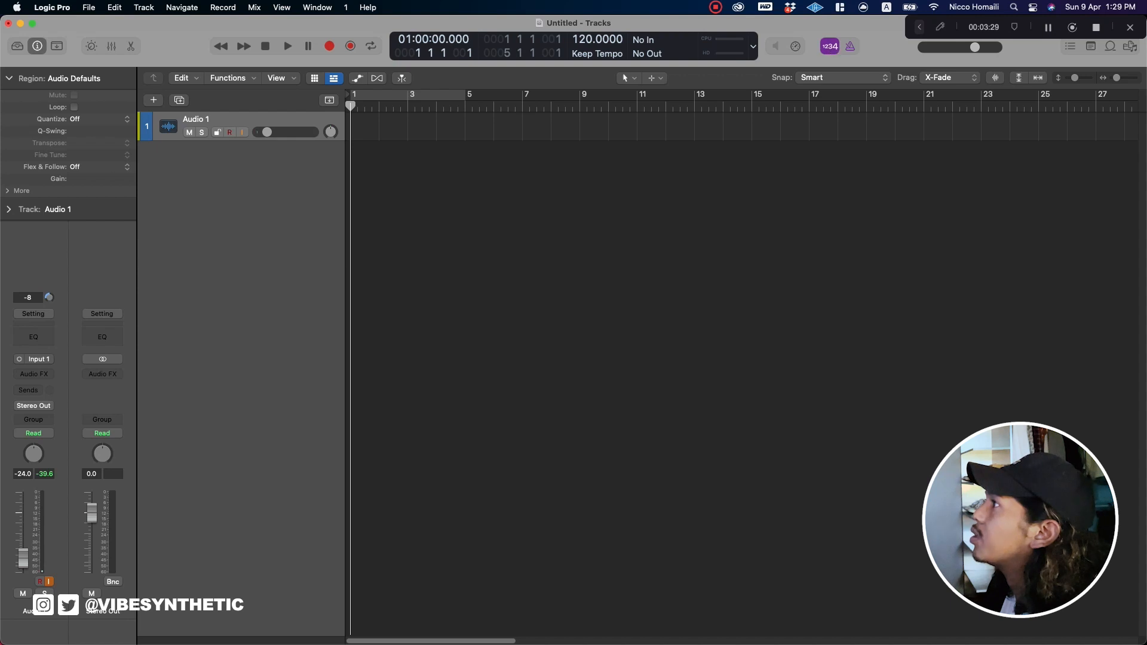
Record a short test take on the Audio 1 track and stop the recording
key(r)
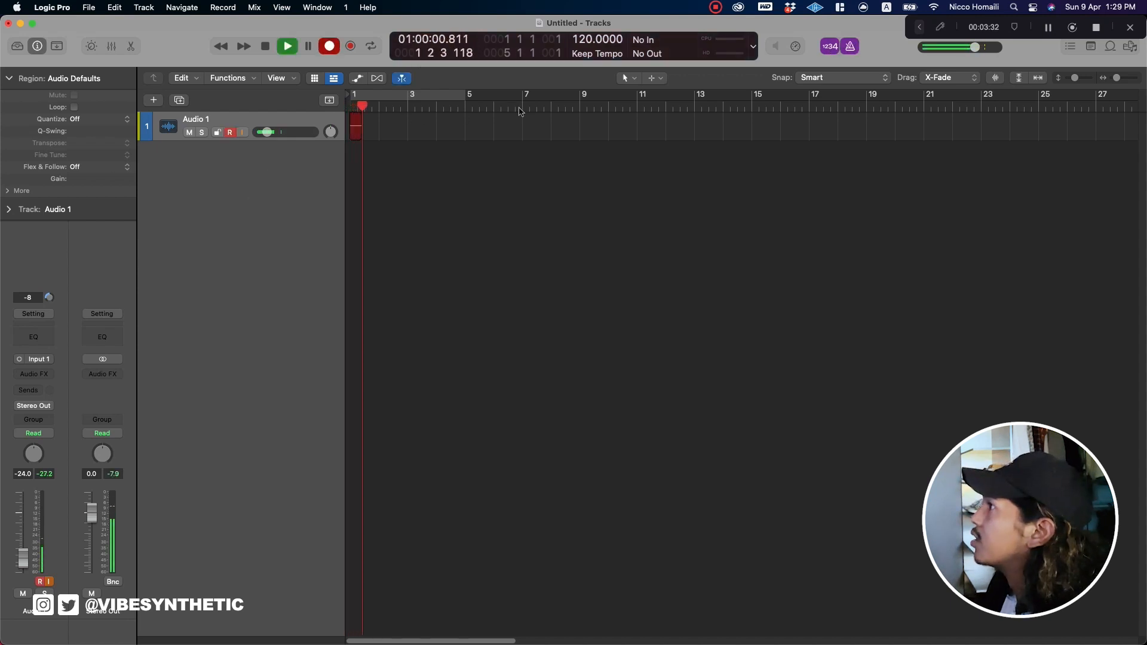
key(space)
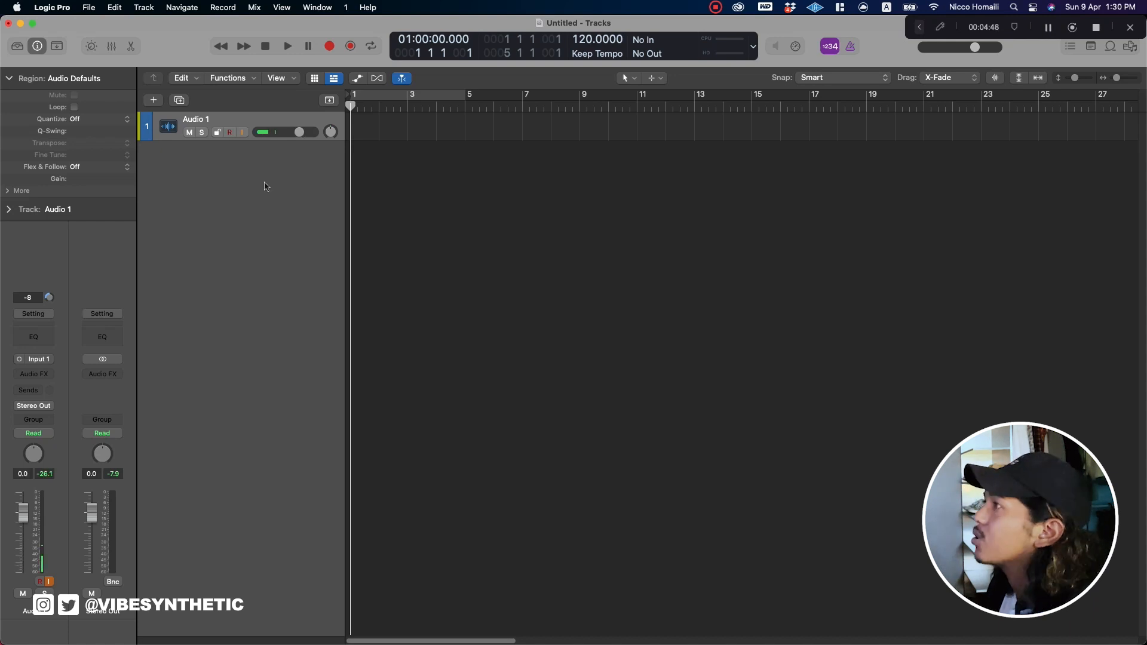
Add a second audio track with Input 1, Output 1 + 2 and input monitoring, checking the available inputs
click(159, 104)
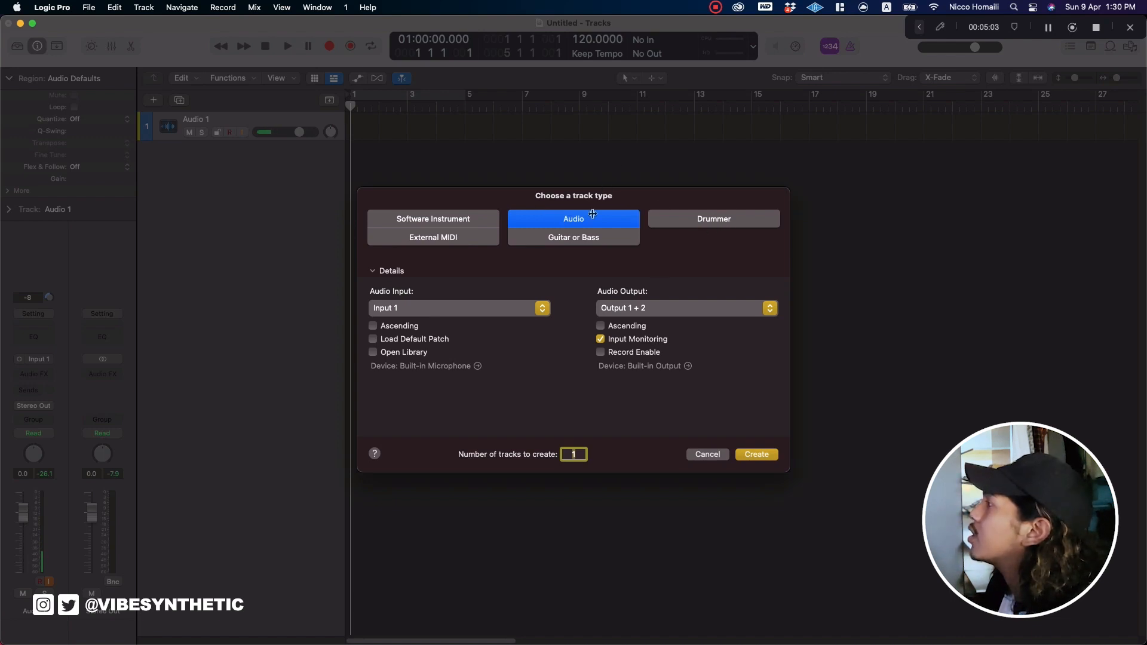
click(543, 309)
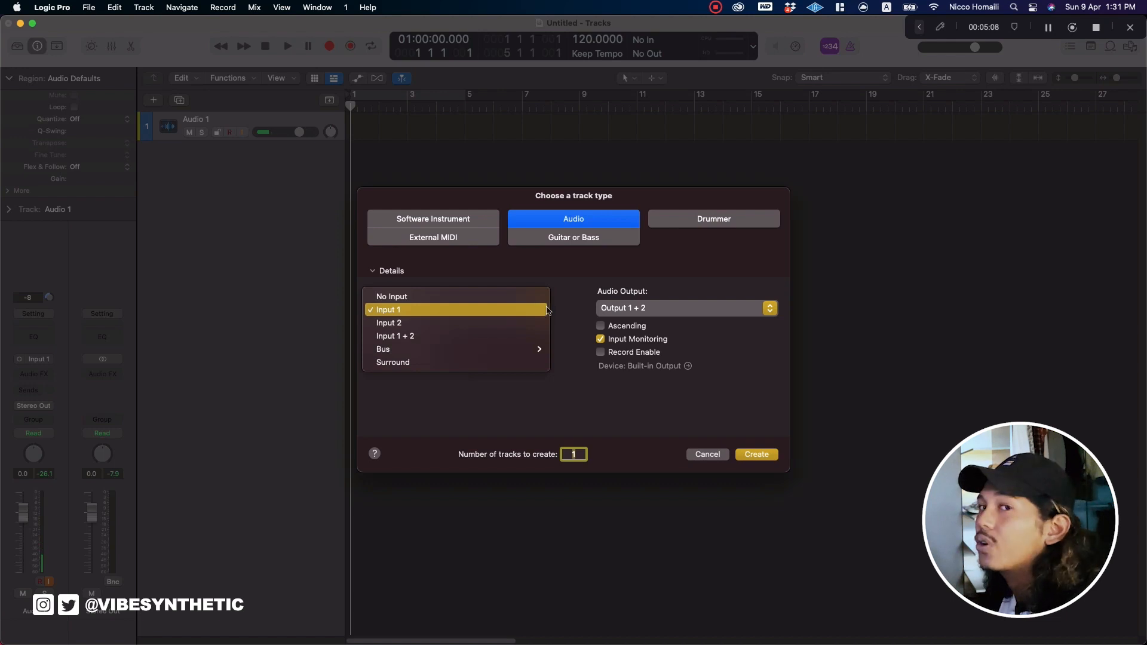
click(564, 297)
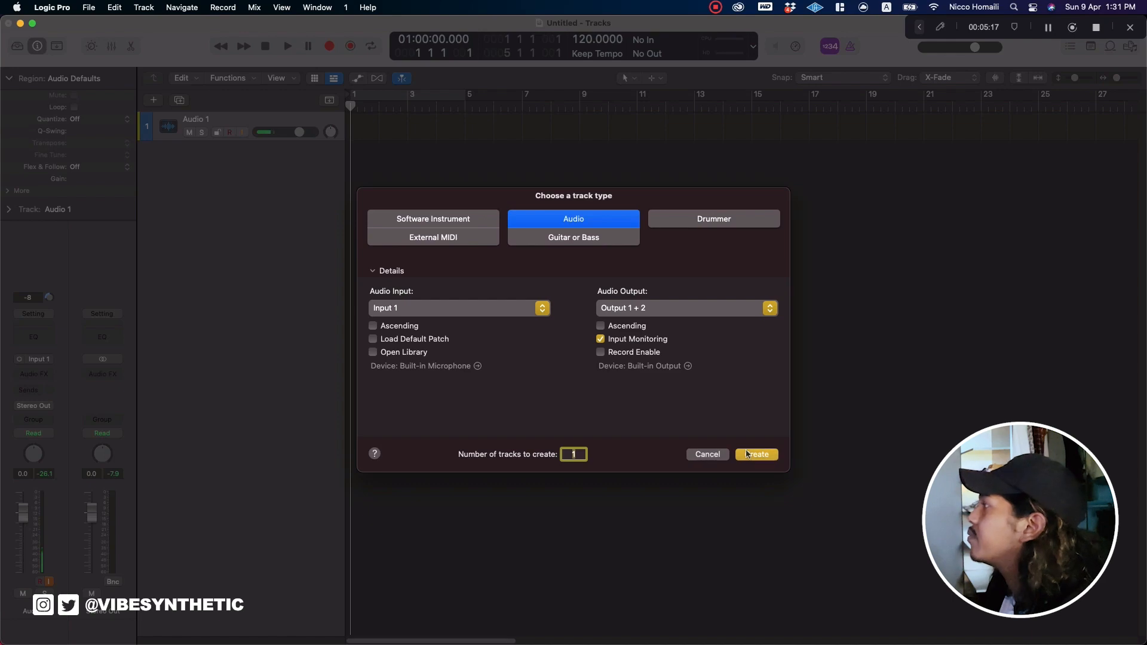
click(748, 454)
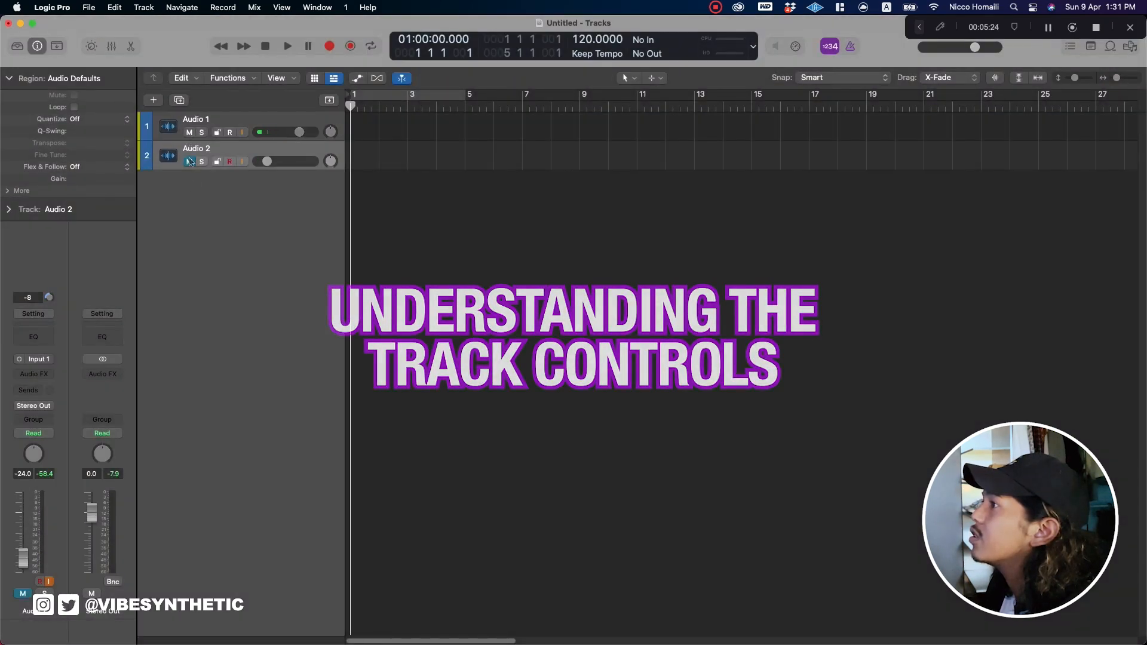
Try out solo and record protection on the Audio 2 track, switching each on and off again
click(202, 162)
click(204, 162)
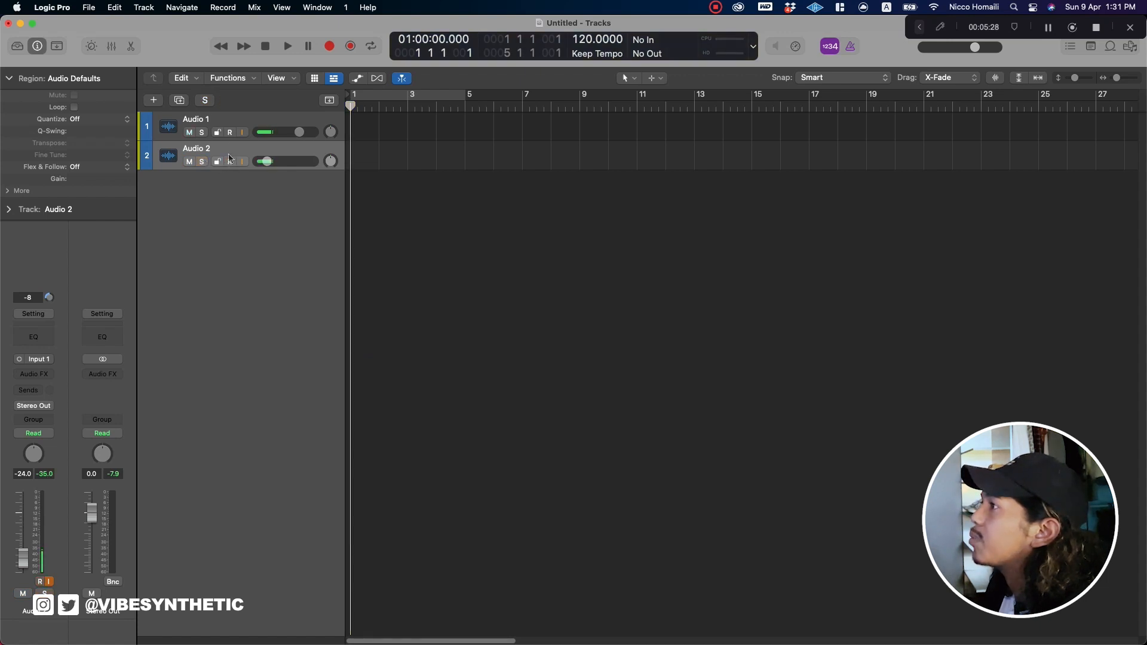
click(219, 162)
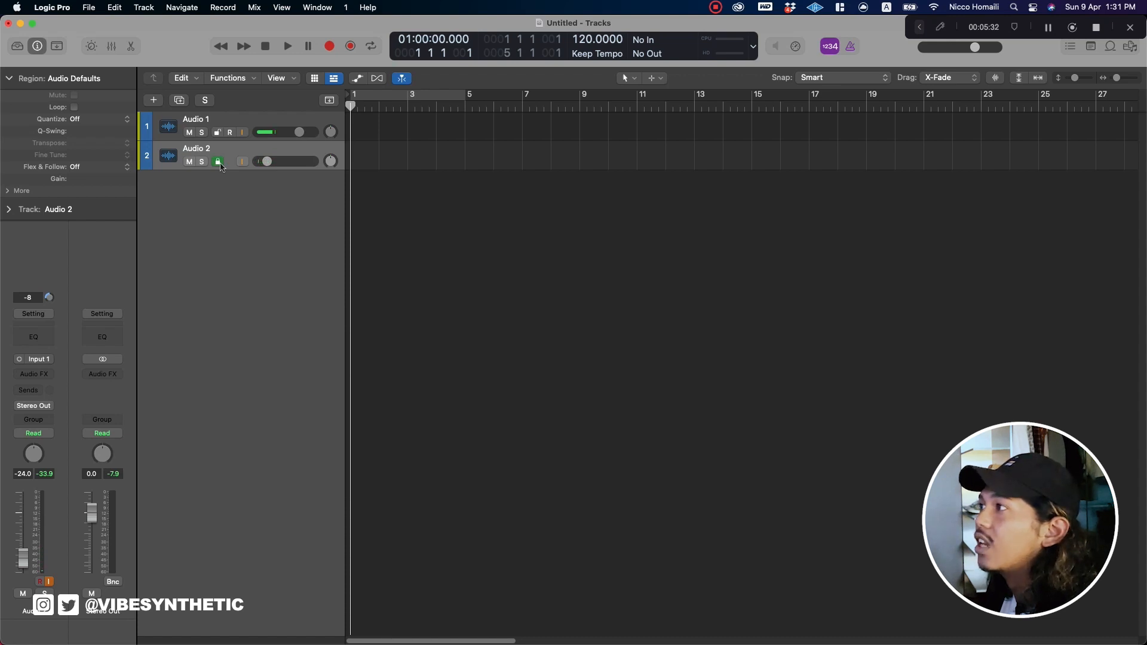
click(218, 162)
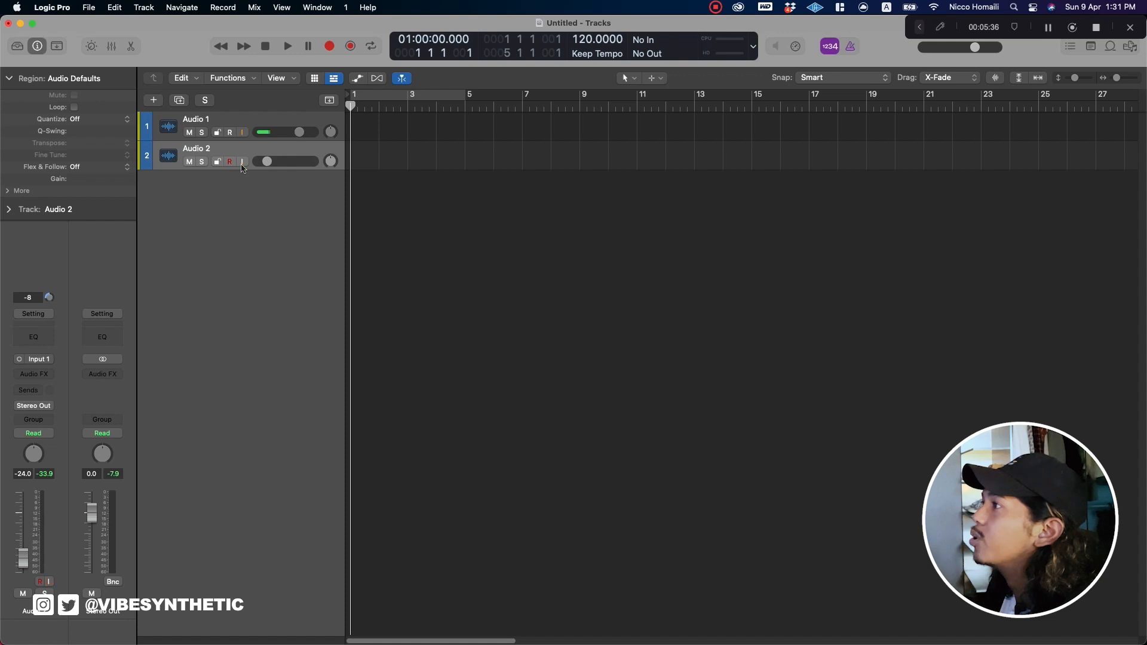
Lower the Audio 1 track's volume and reset its pan to centre
click(267, 133)
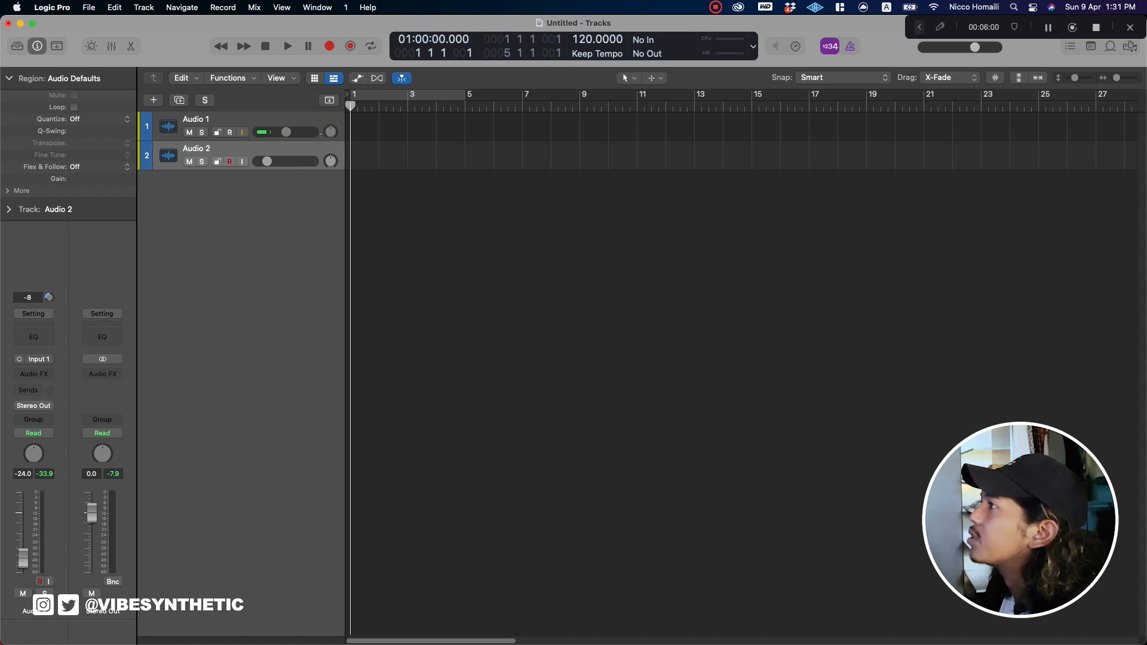
double_click(330, 133)
click(387, 213)
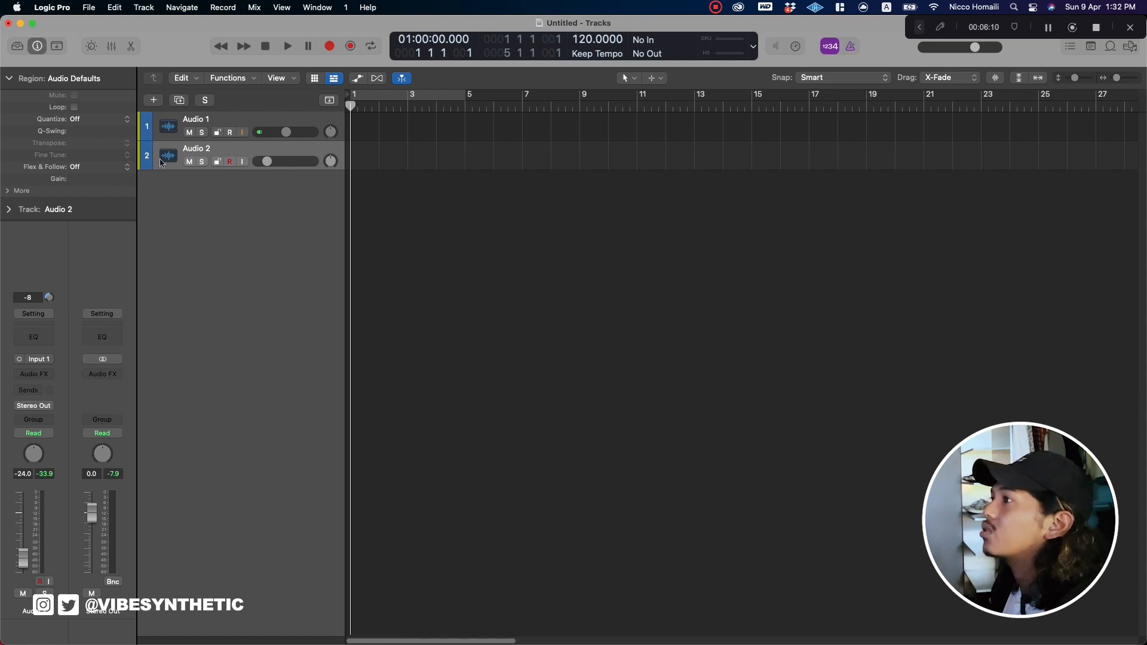
Add a software instrument track and close its Retro Synth plug-in window
click(154, 100)
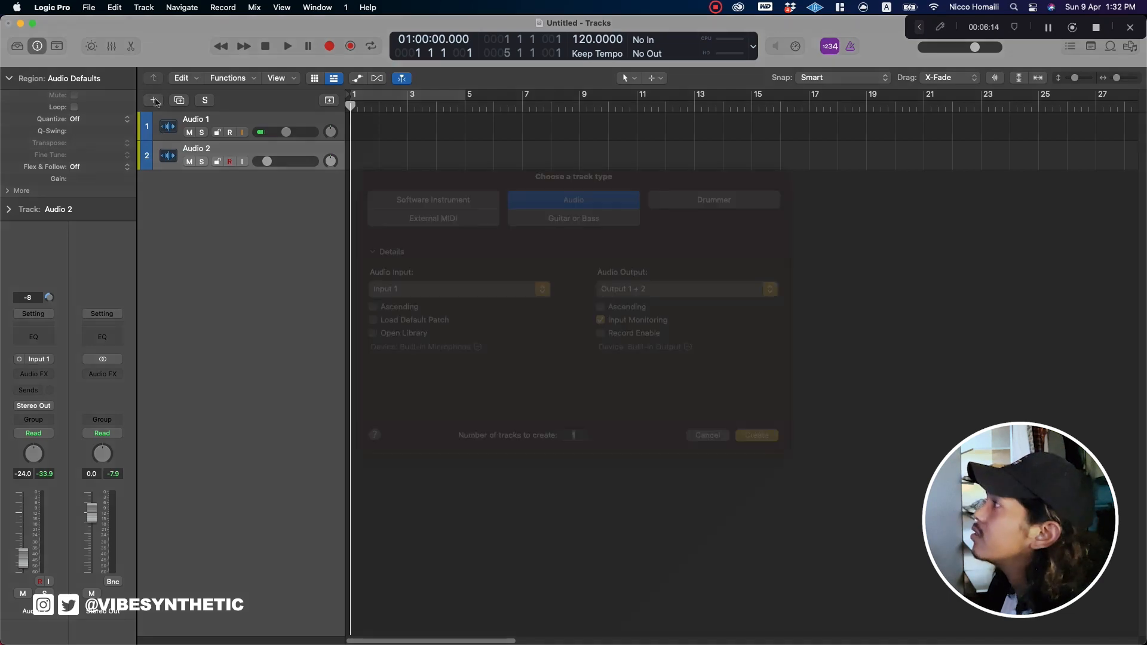
double_click(426, 216)
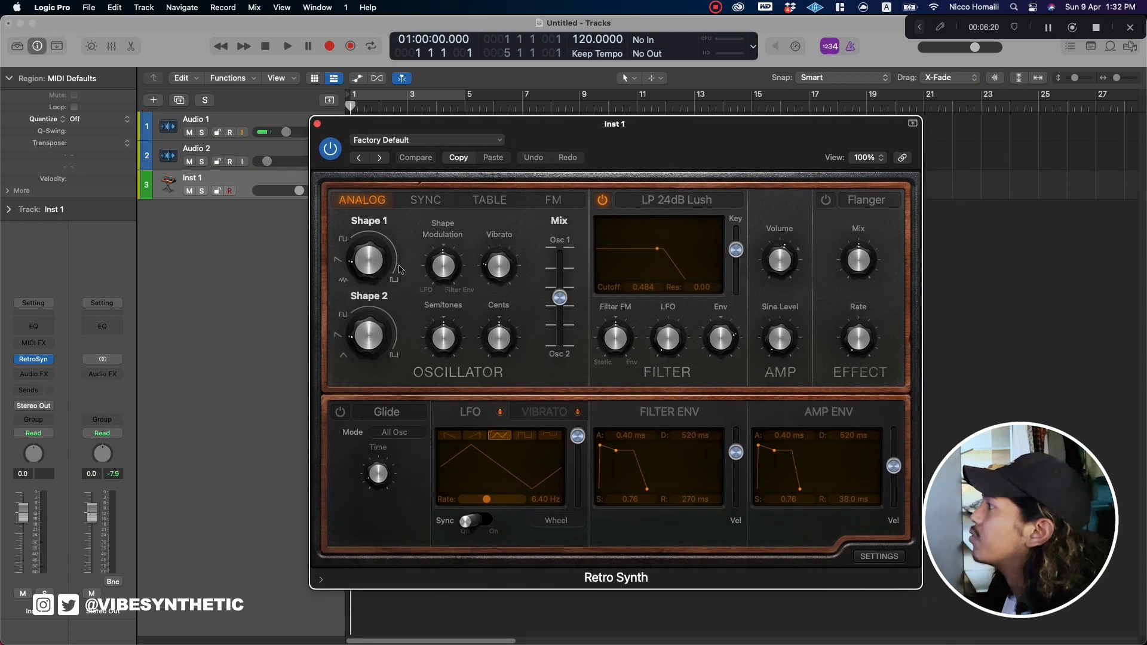
click(318, 125)
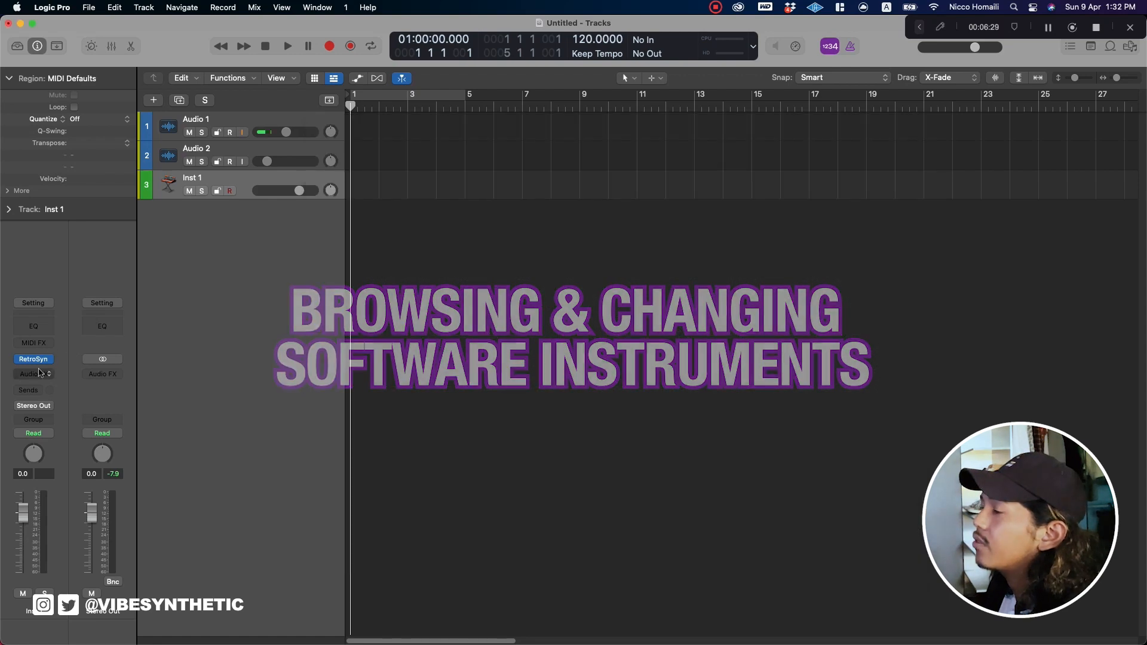
Replace Retro Synth on the instrument track with the stereo Drum Synth and reposition its plug-in window
mouse_move(54, 364)
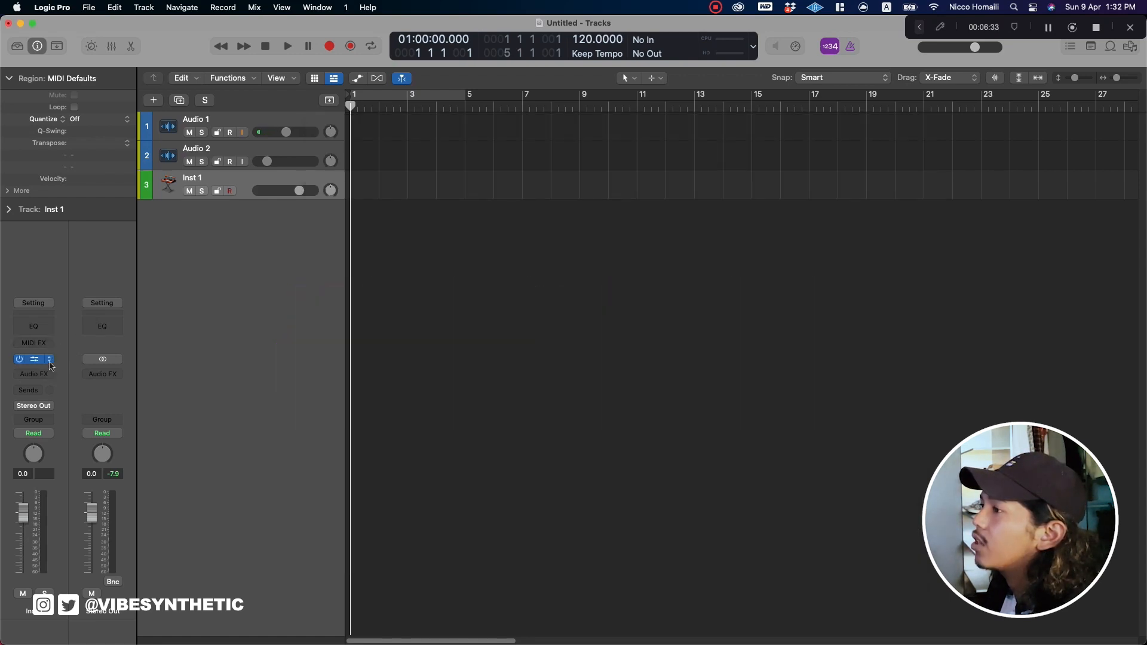
click(49, 361)
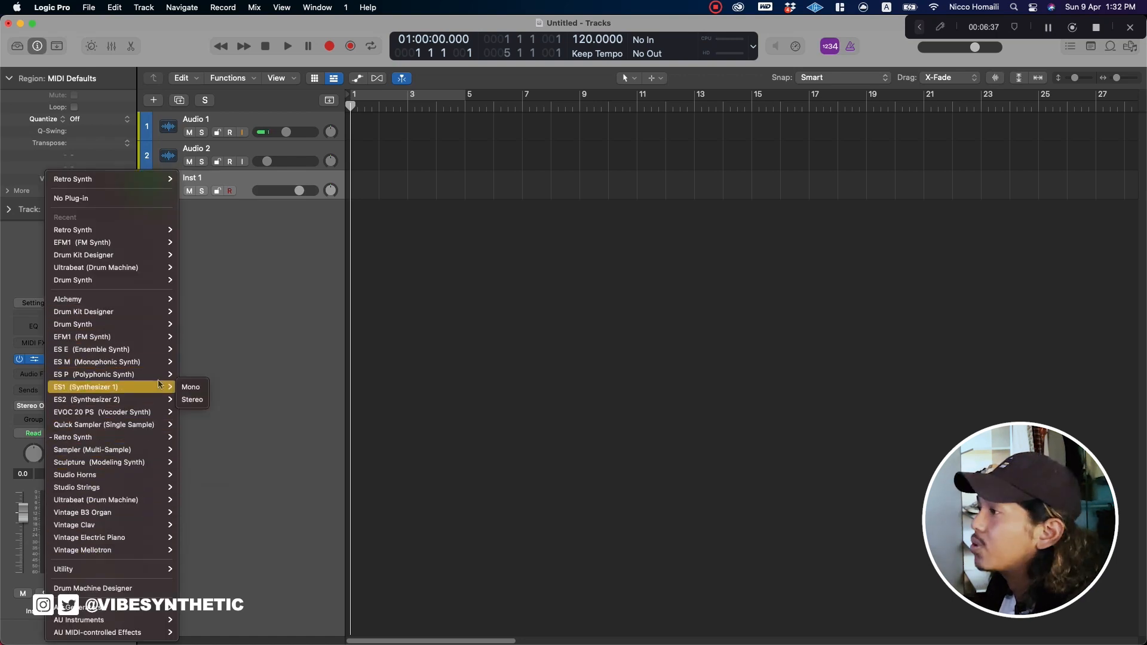
mouse_move(141, 343)
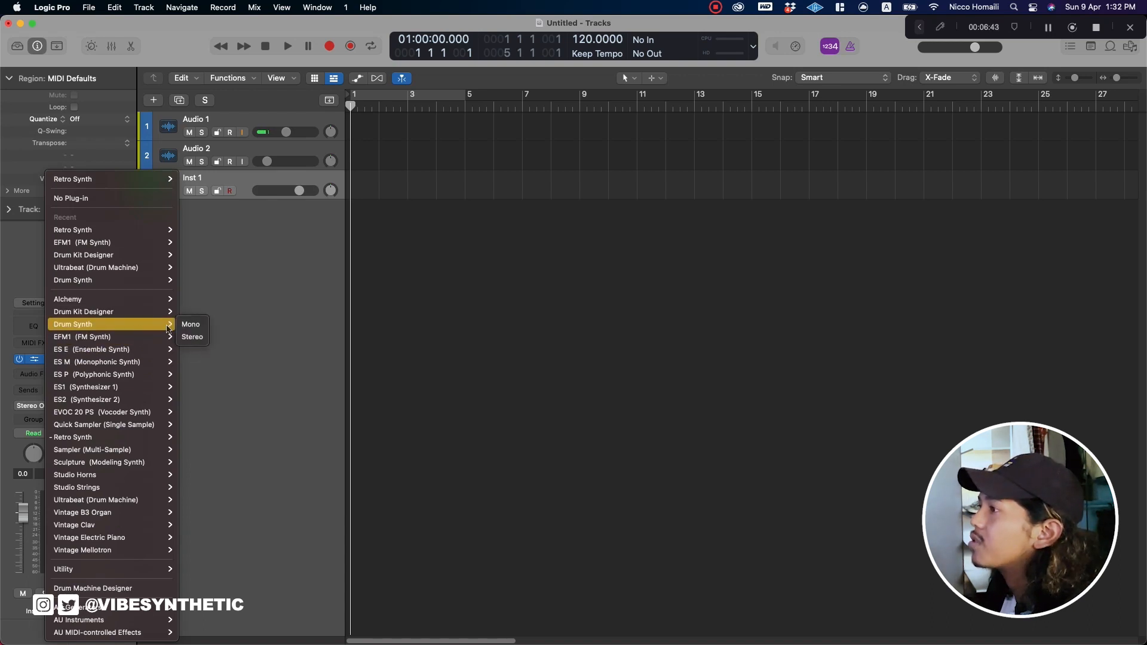
click(192, 338)
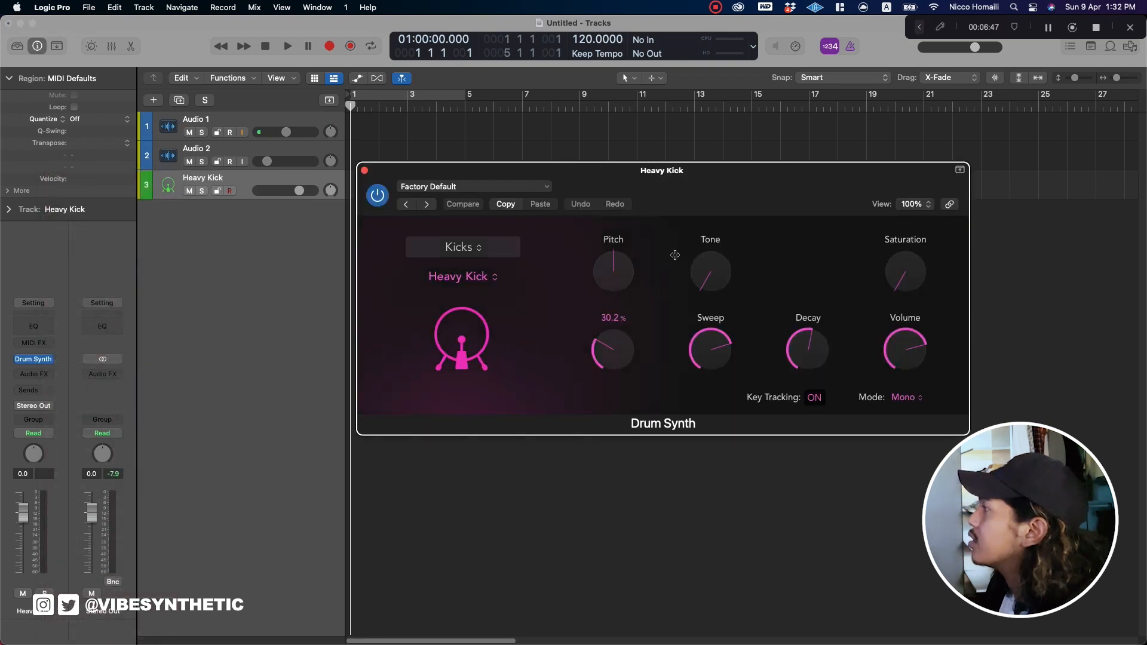
drag(662, 181, 599, 192)
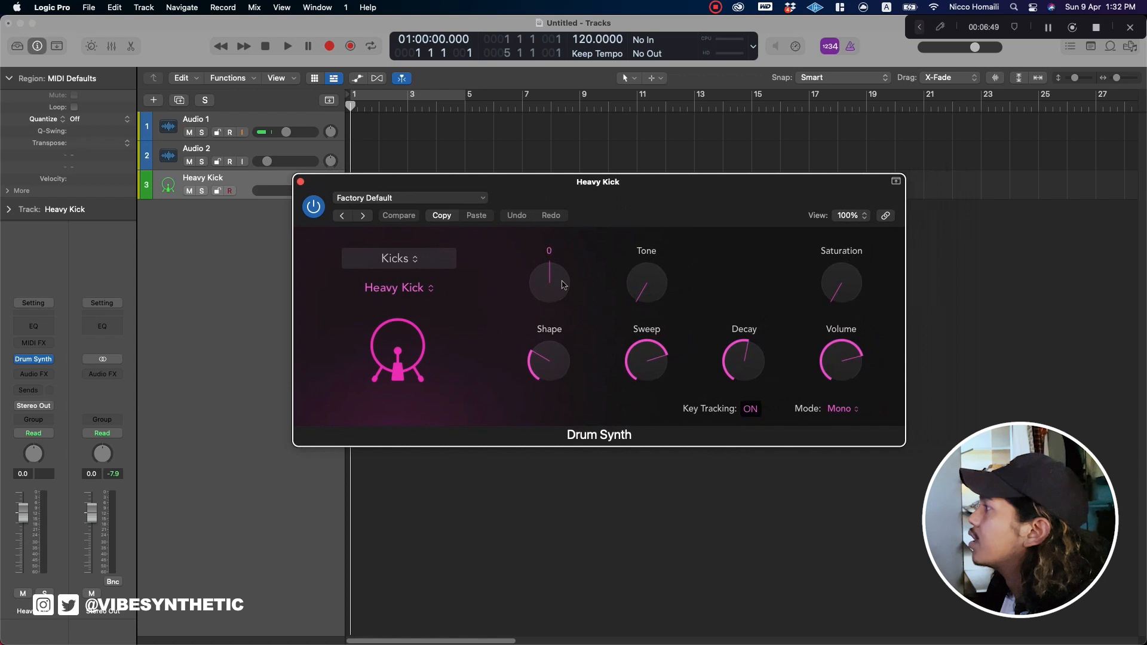
Try Drum Synth's Snares and Claps category, switch the category to Percussion and close the plug-in window
click(416, 261)
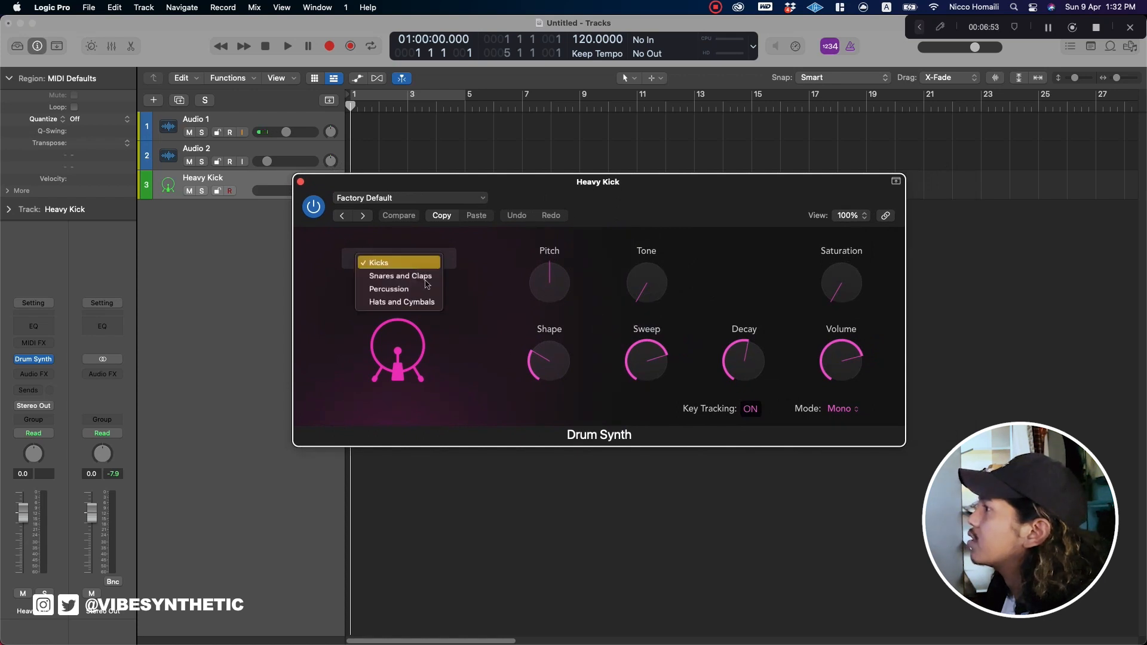
click(418, 271)
click(419, 263)
click(419, 273)
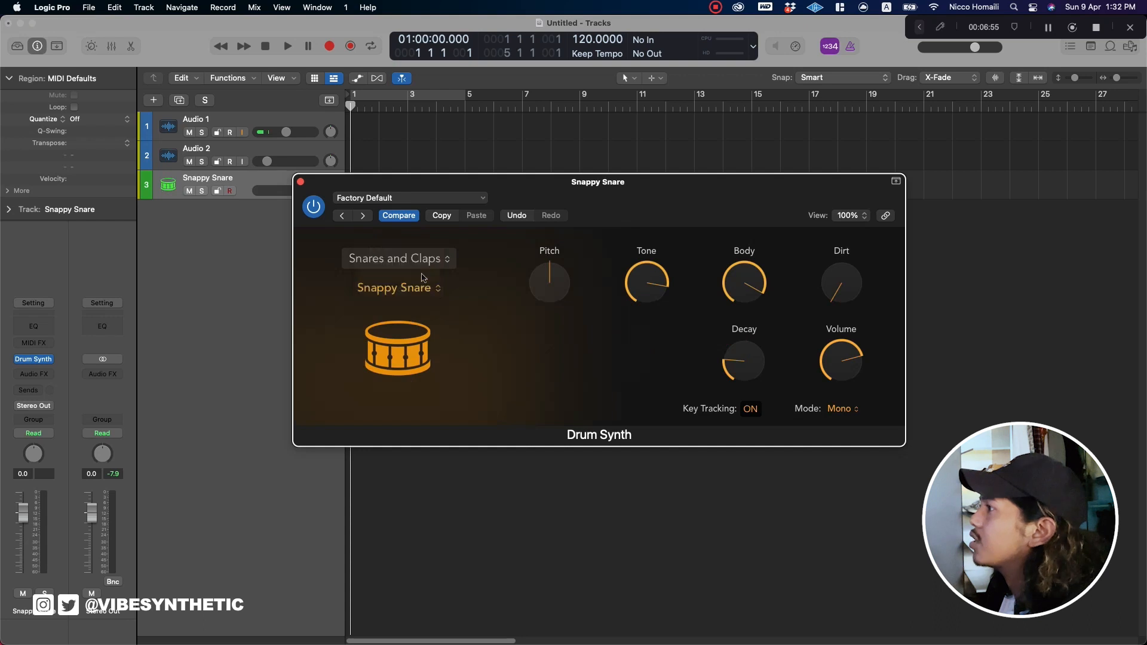
click(300, 182)
Replace Drum Synth on the instrument track with the stereo version of Native Instruments' Massive, reposition its plug-in window and close it
click(34, 359)
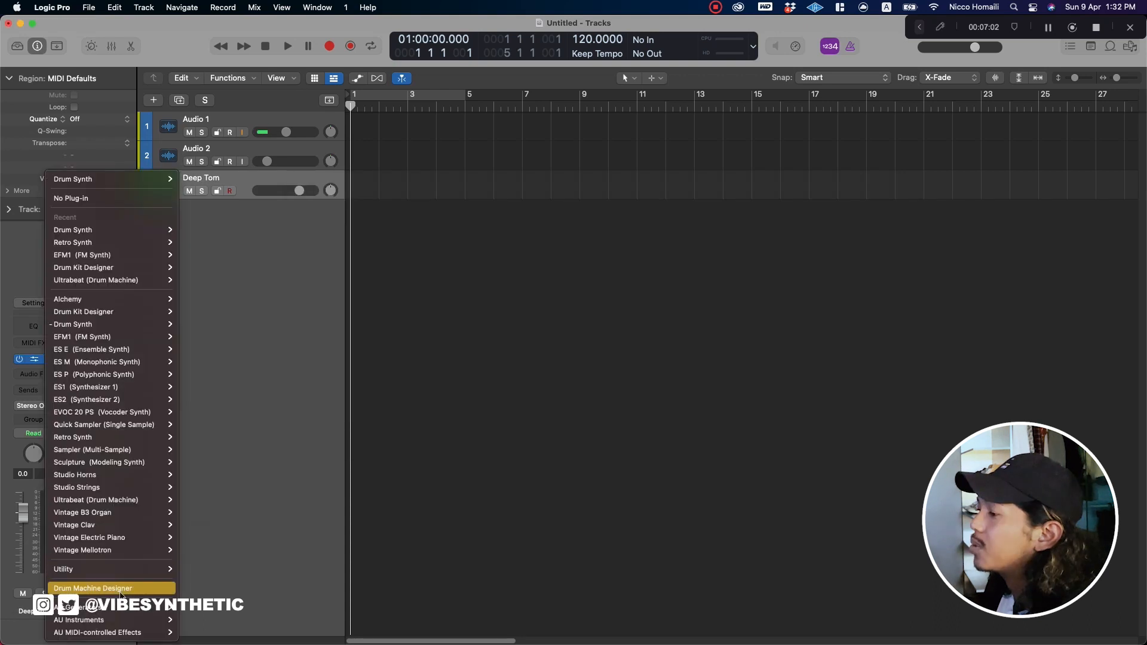
mouse_move(127, 623)
mouse_move(197, 626)
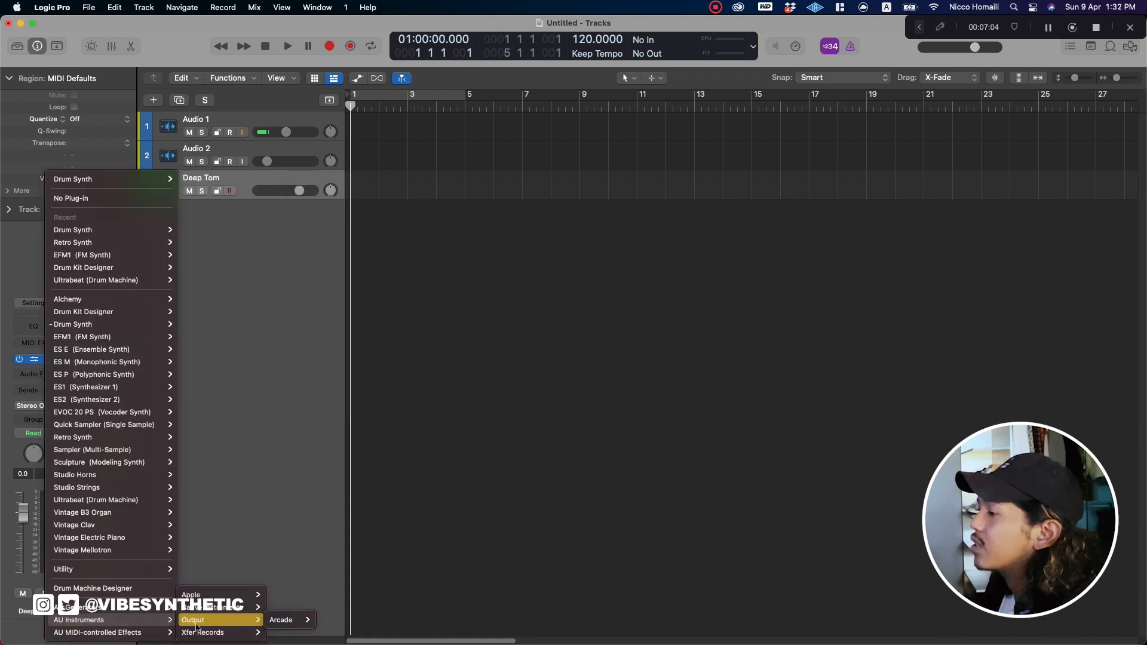
mouse_move(261, 610)
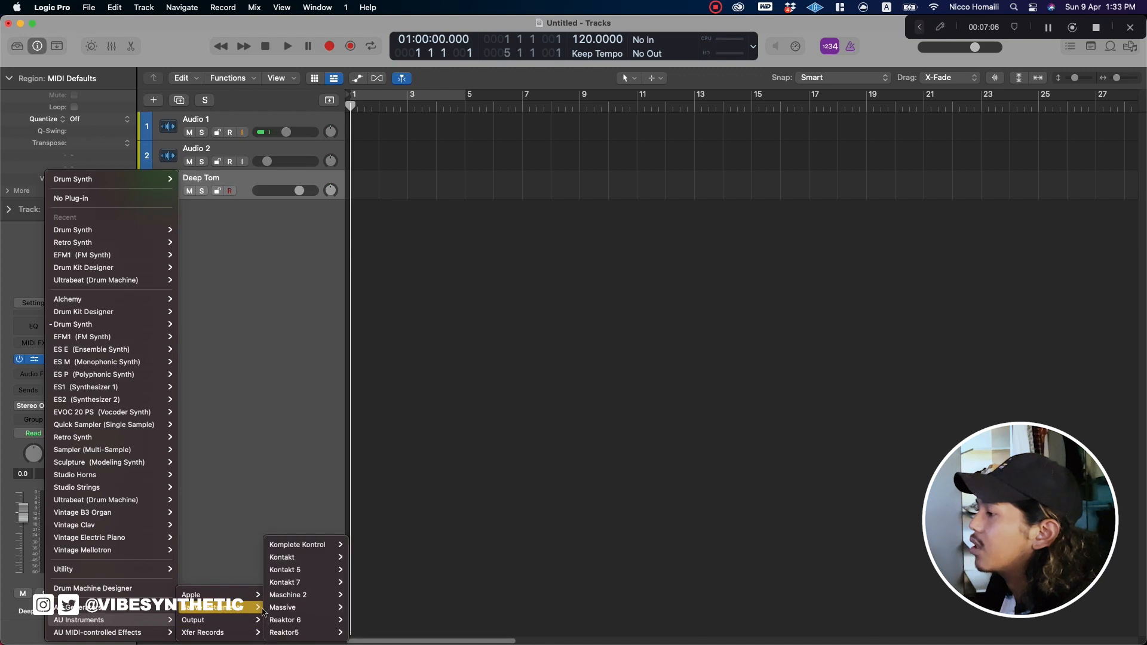
mouse_move(337, 608)
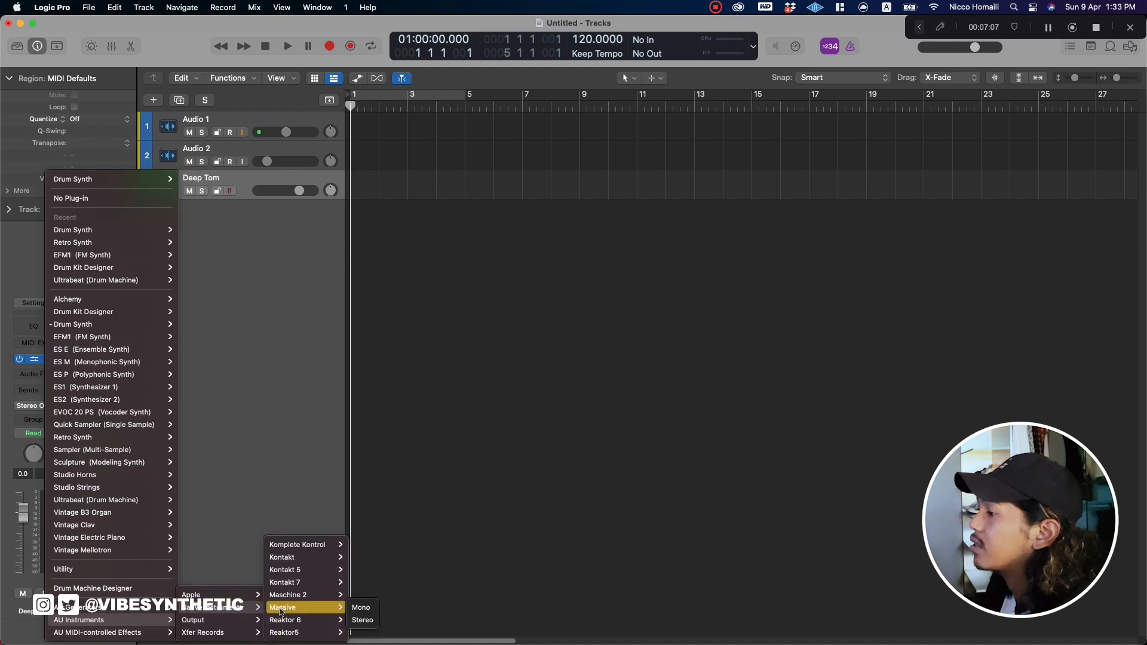
click(362, 620)
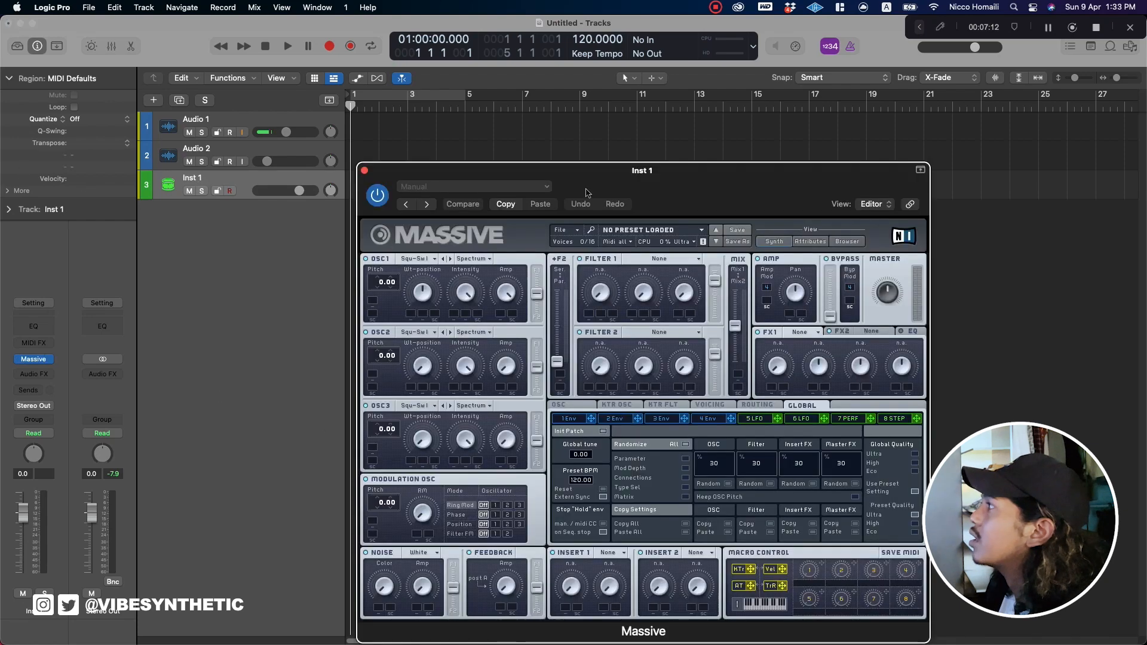
drag(600, 174, 527, 124)
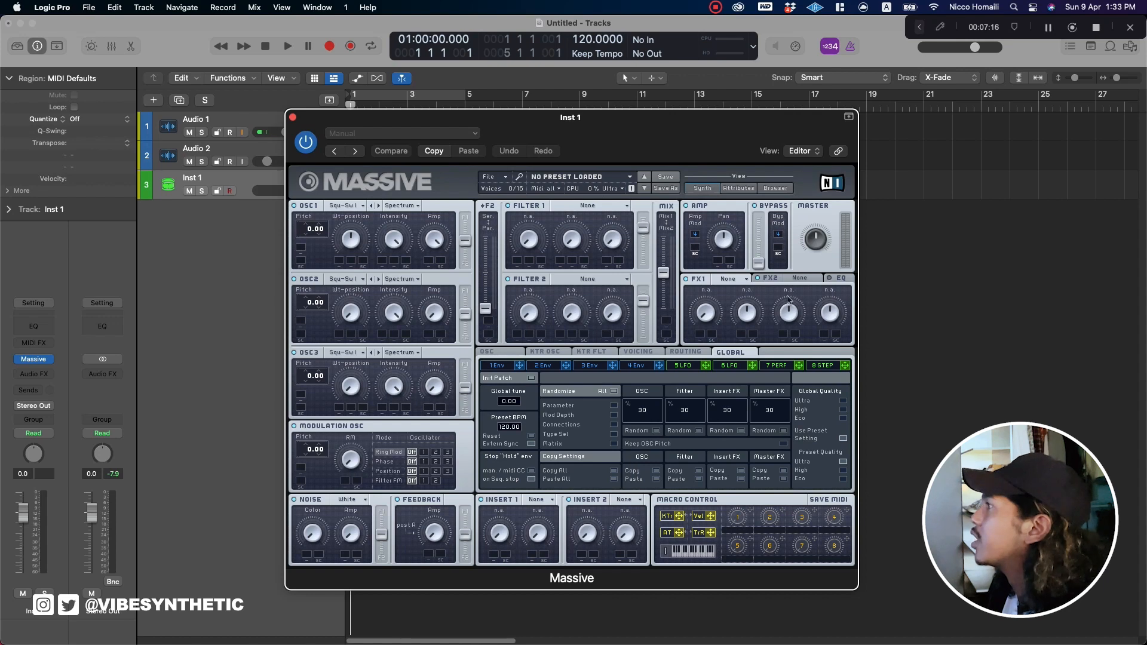
click(294, 117)
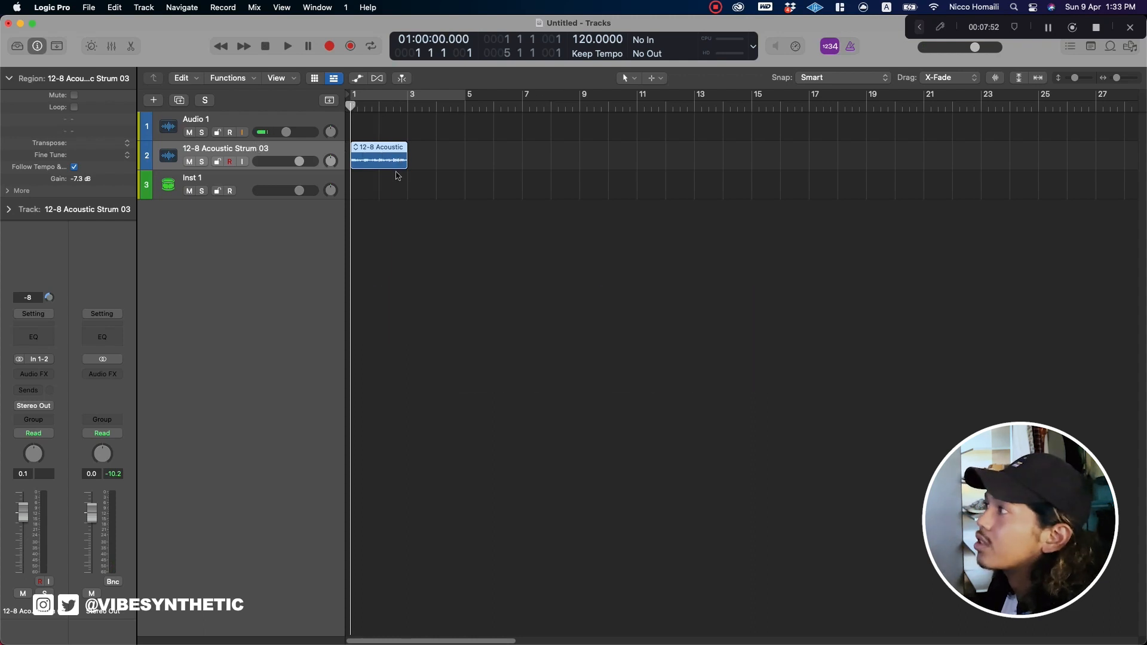
Create an empty one-bar MIDI region at bar 1 on the Inst 1 track and loop it up to bar 3
key(z)
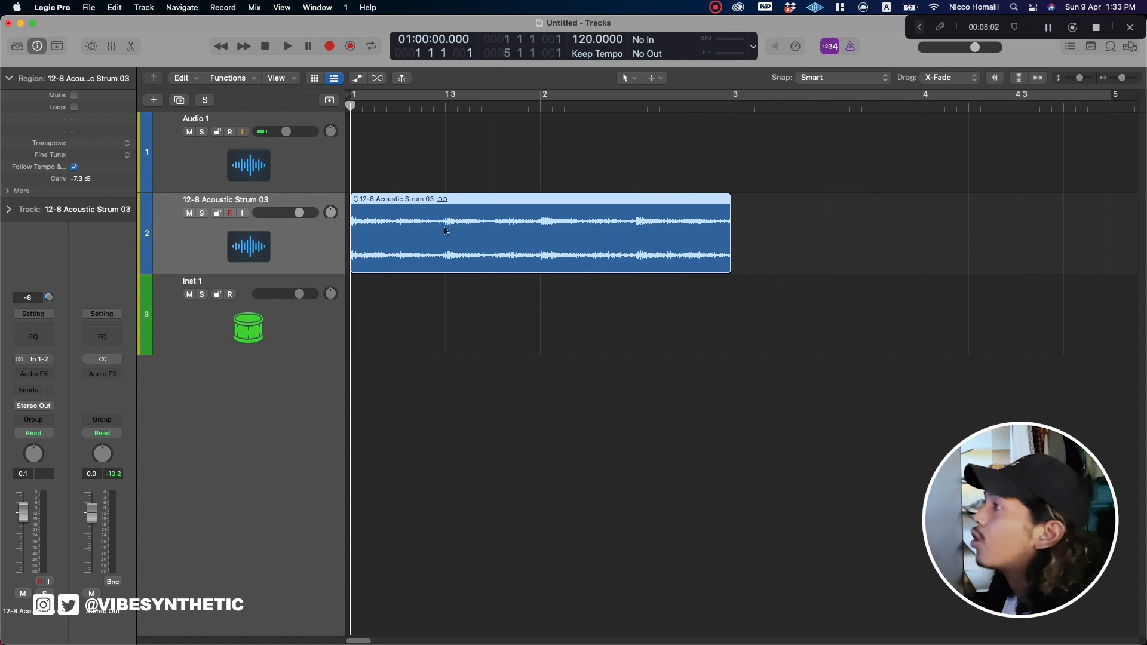
click(342, 326)
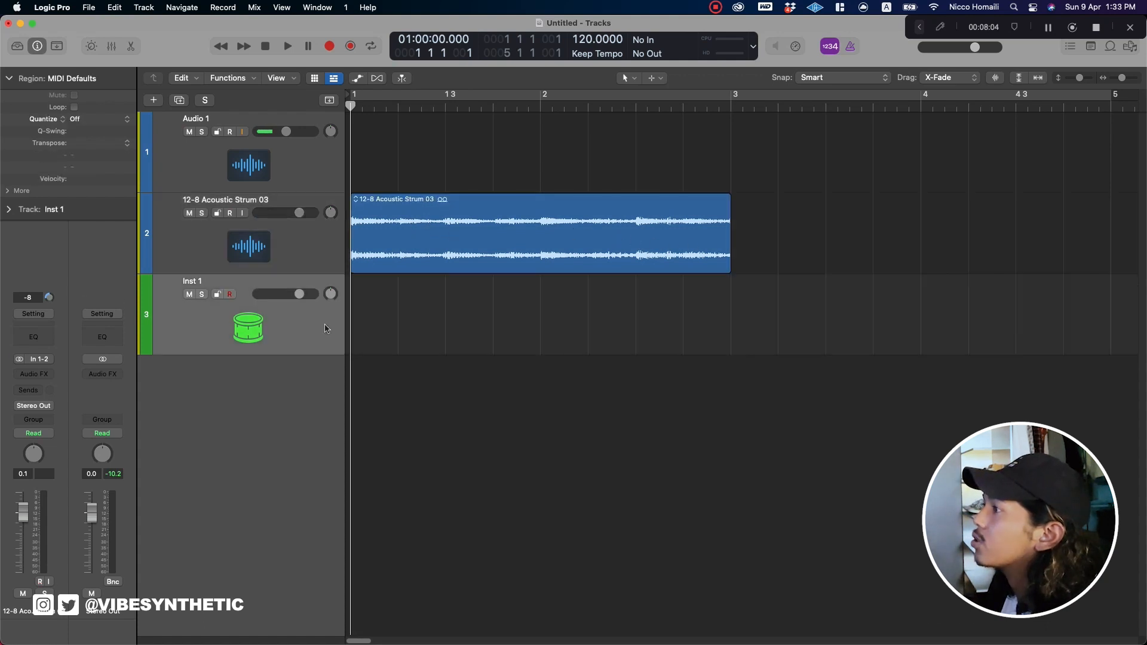
right_click(409, 312)
click(424, 317)
drag(545, 317, 730, 323)
Open the Inst 1 region in the Piano Roll and add five short notes at different pitches across the bar
key(e)
right_click(323, 474)
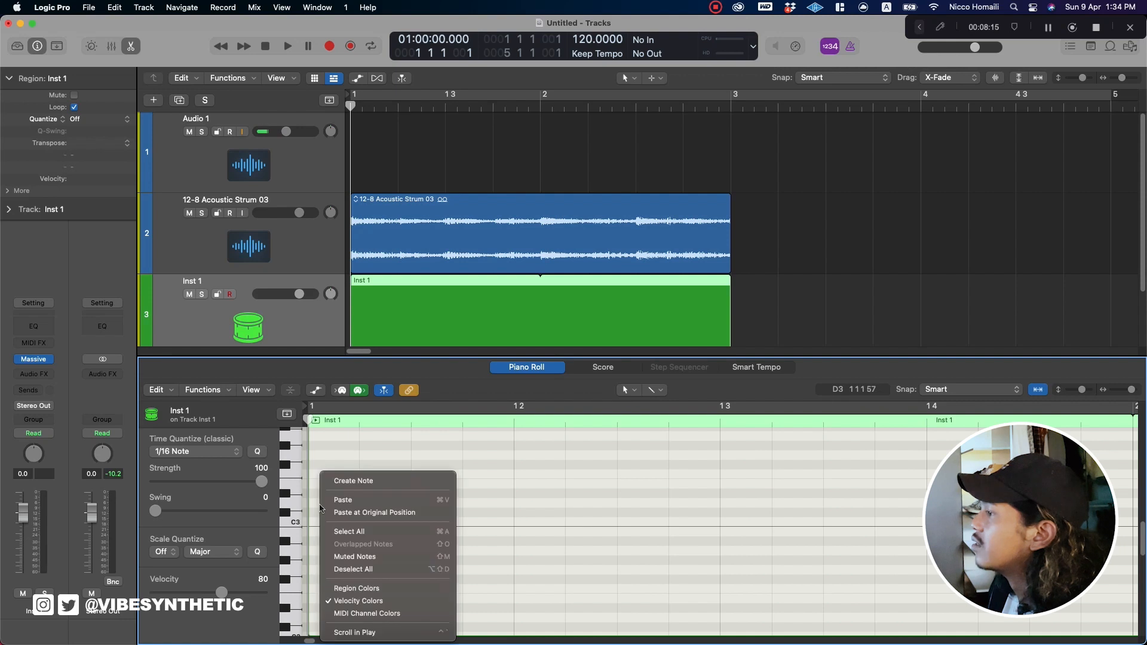
click(377, 482)
drag(341, 507, 443, 478)
drag(607, 512, 799, 527)
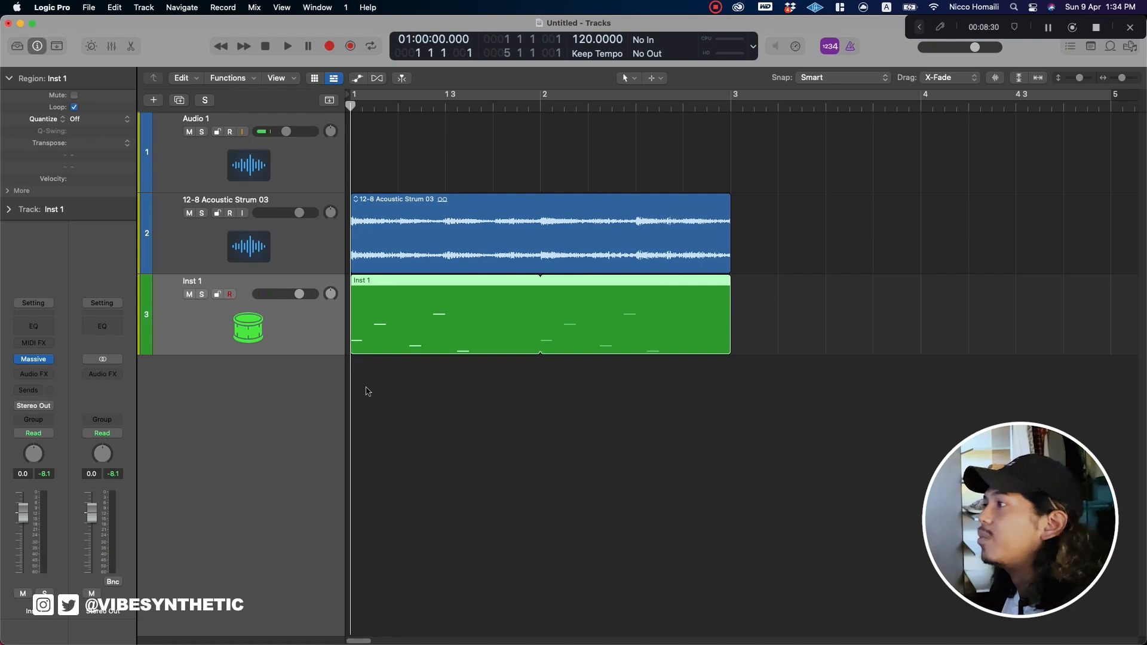
click(427, 259)
click(322, 255)
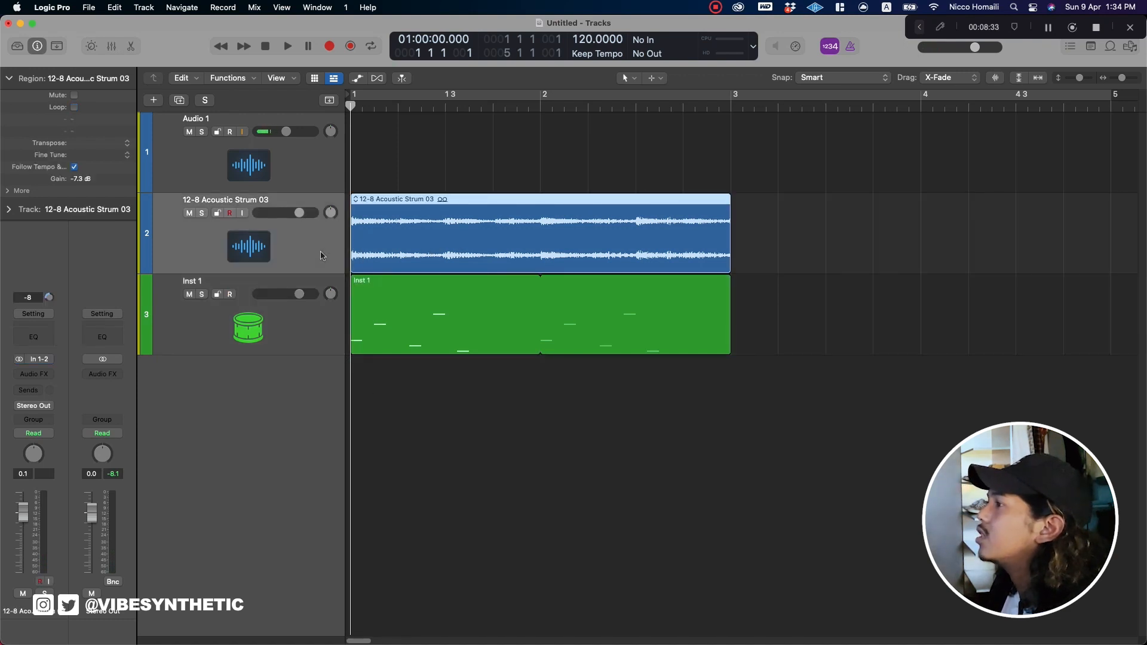
click(284, 319)
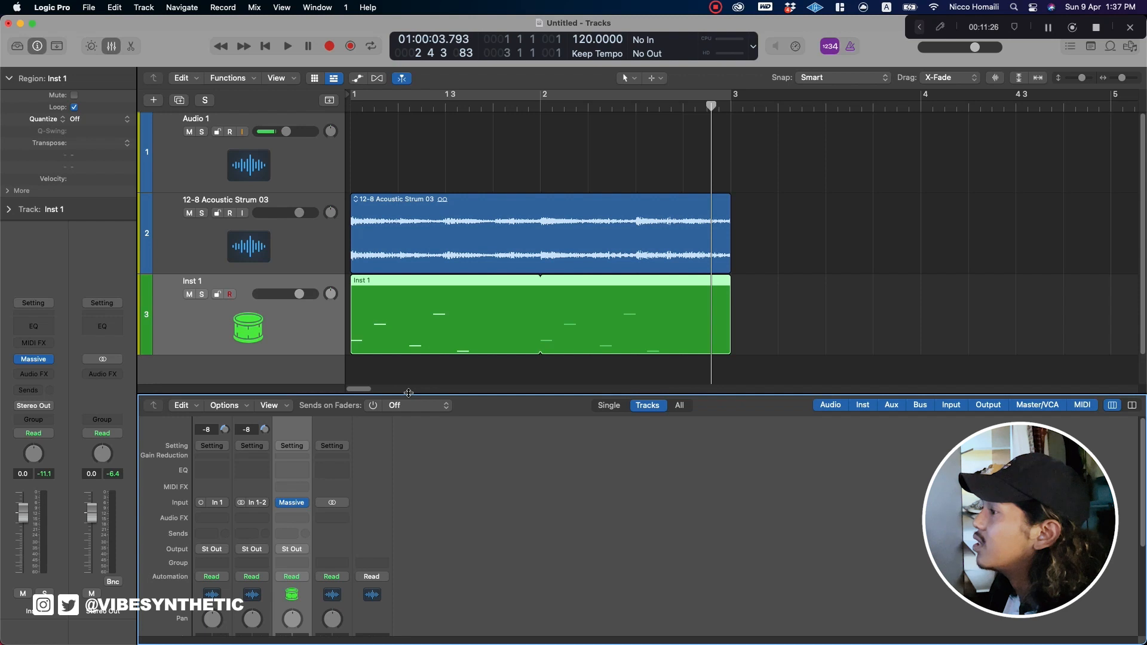
Enlarge the Mixer and set the volumes to -2.2 dB for Audio 1, -4.0 dB for 12-8 Acoustic Strum 03 and -3.0 dB for Inst 1
drag(409, 392, 420, 383)
scroll(333, 506, down, 5)
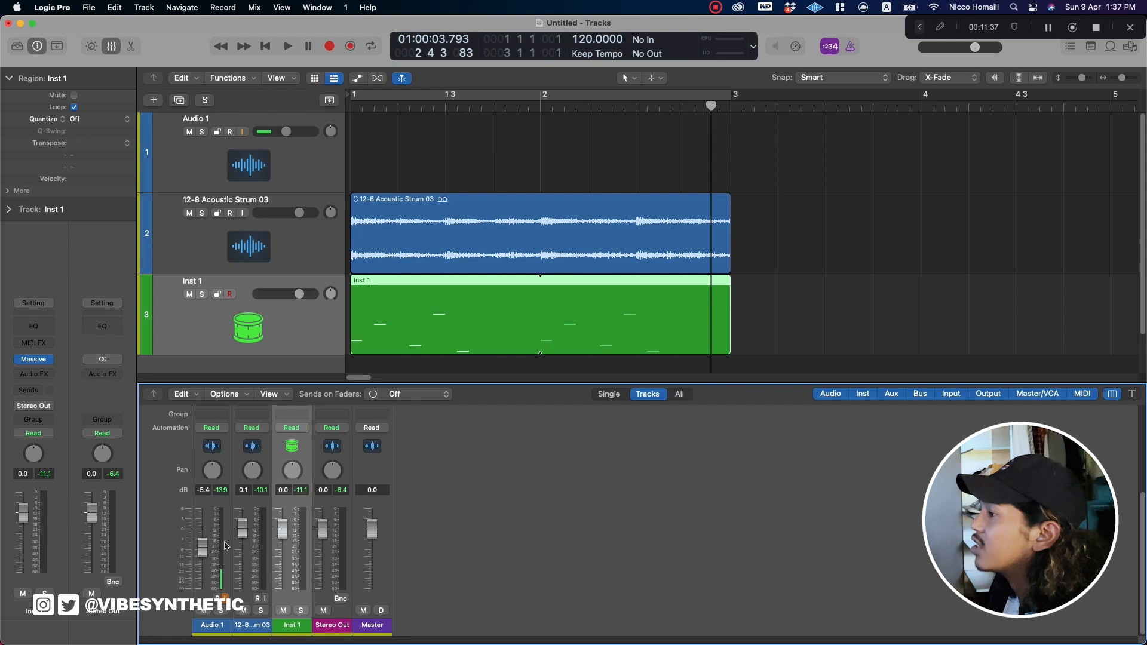
drag(242, 530, 243, 555)
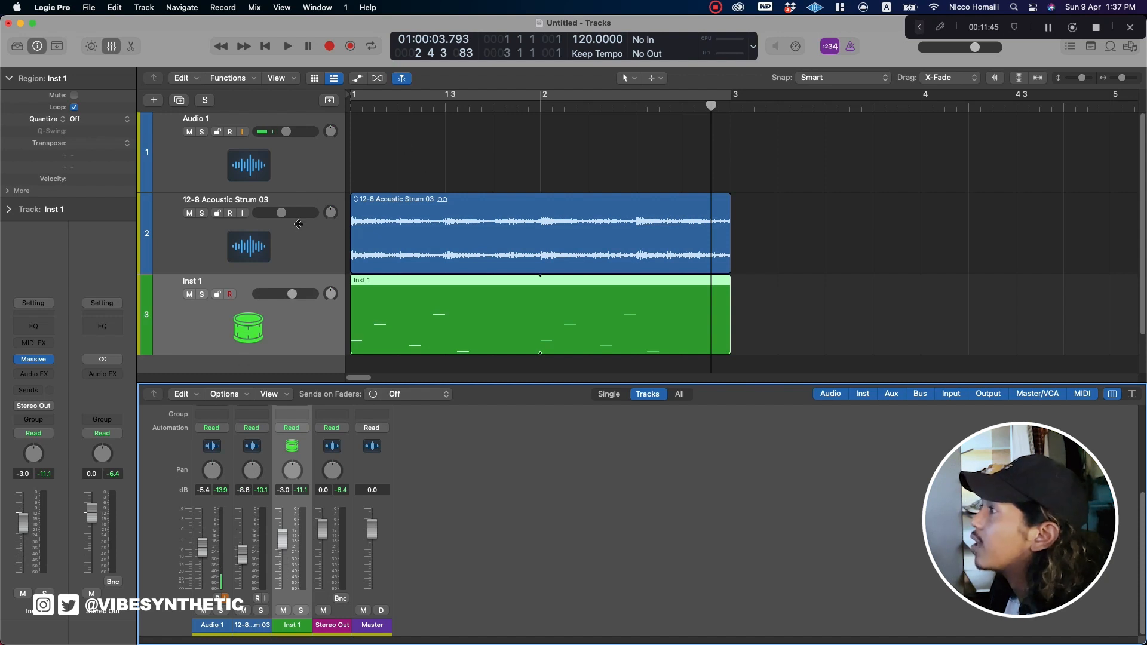
drag(282, 213, 289, 213)
drag(201, 554, 201, 547)
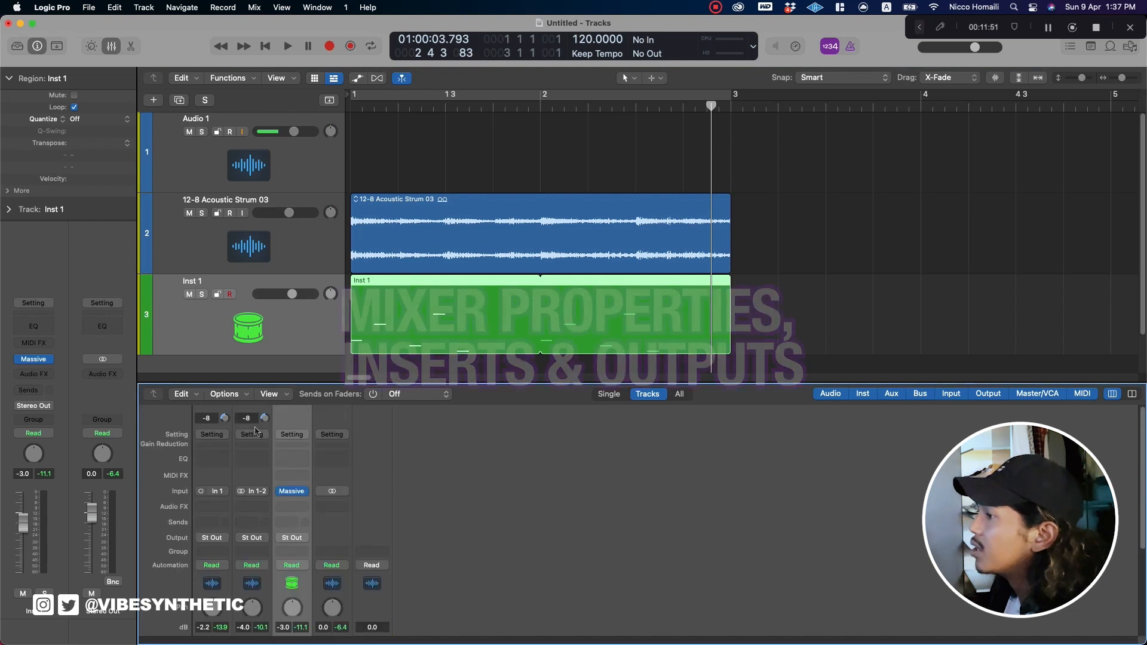
Insert the Distortion audio effect on the Audio 1 channel strip
scroll(268, 538, down, 3)
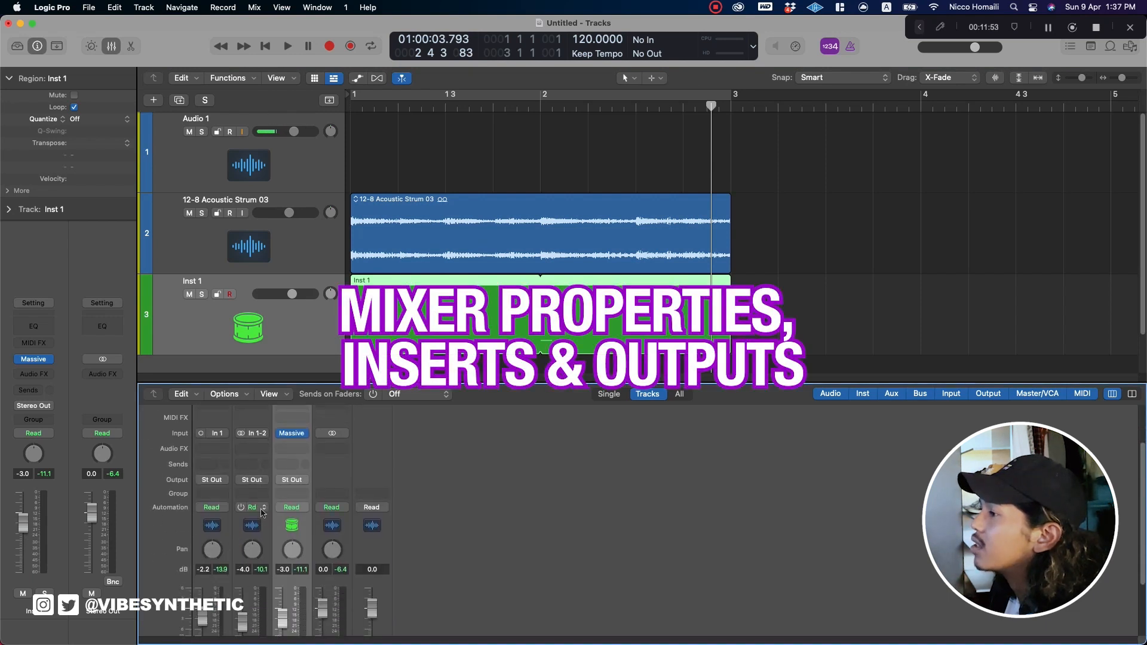
click(212, 449)
mouse_move(279, 512)
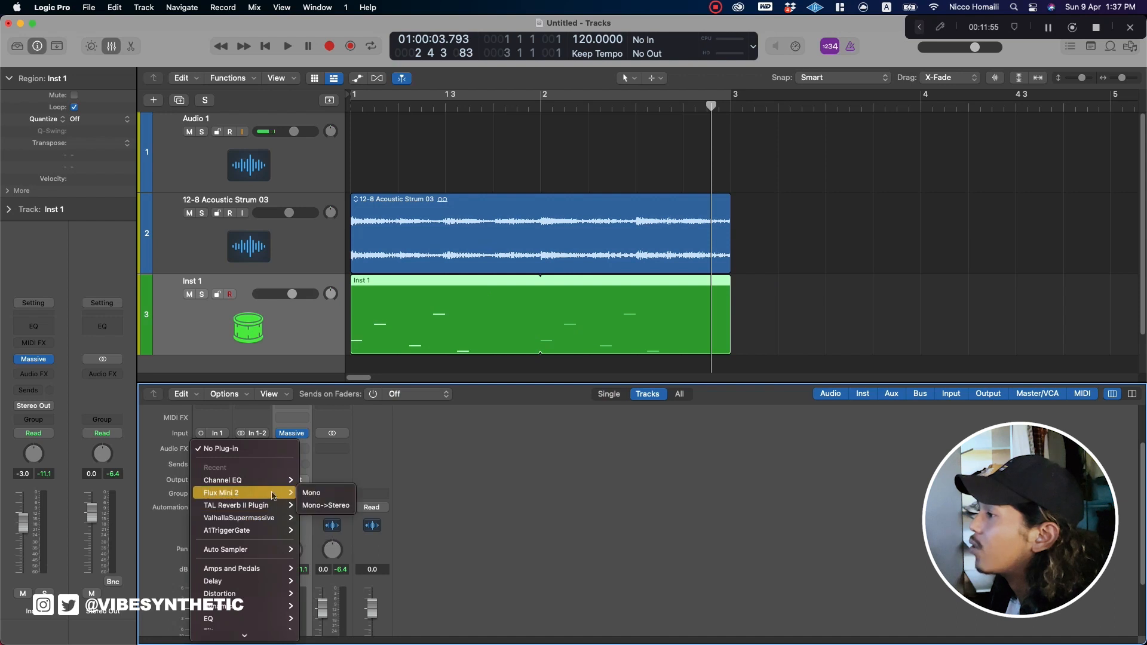
mouse_move(280, 594)
mouse_move(344, 595)
click(392, 595)
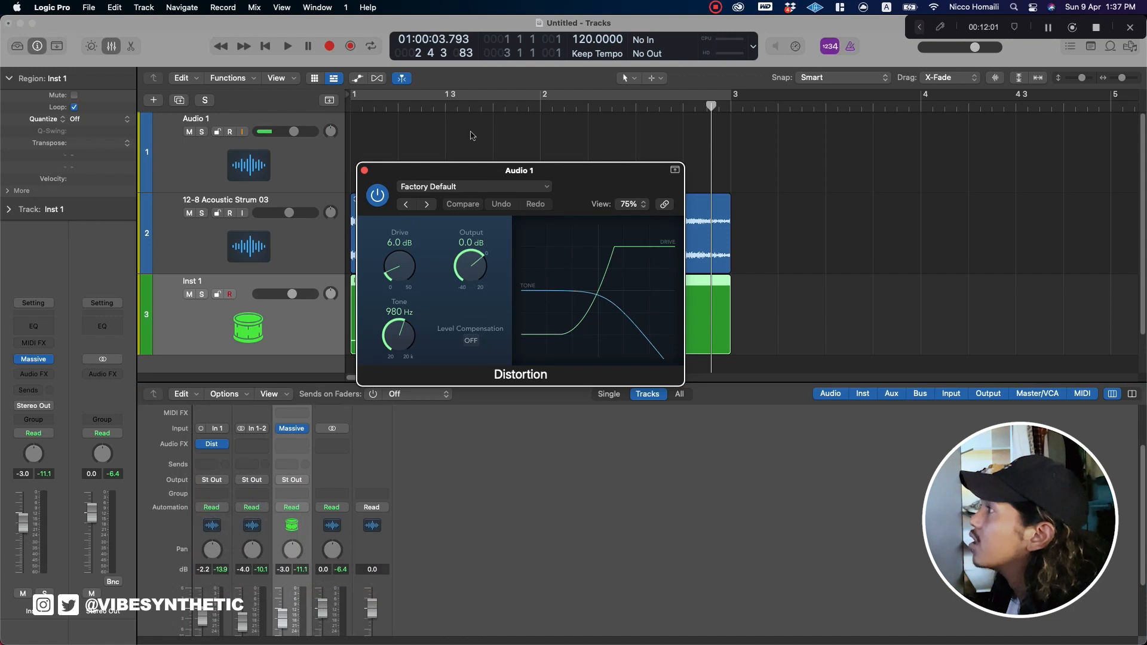
Switch the audio effect on the Audio 1 channel strip to Clip Distortion
click(224, 444)
mouse_move(285, 478)
mouse_move(367, 489)
click(418, 488)
Examine the available send buses and the output routing options of the Audio 1 channel without changing them
click(218, 464)
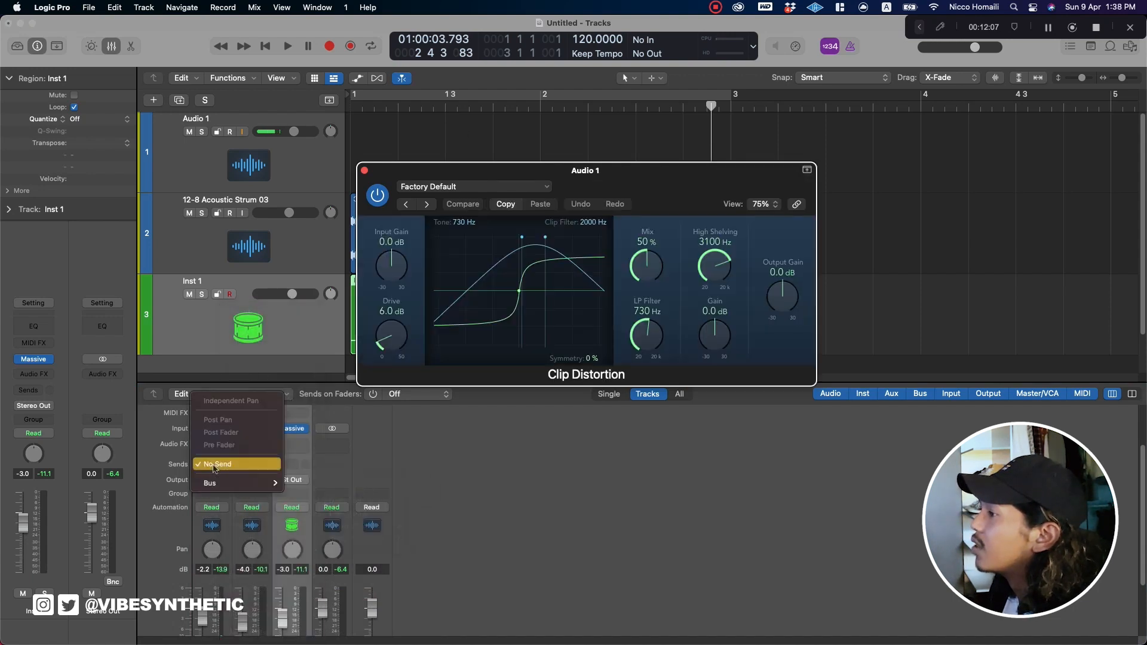
mouse_move(233, 489)
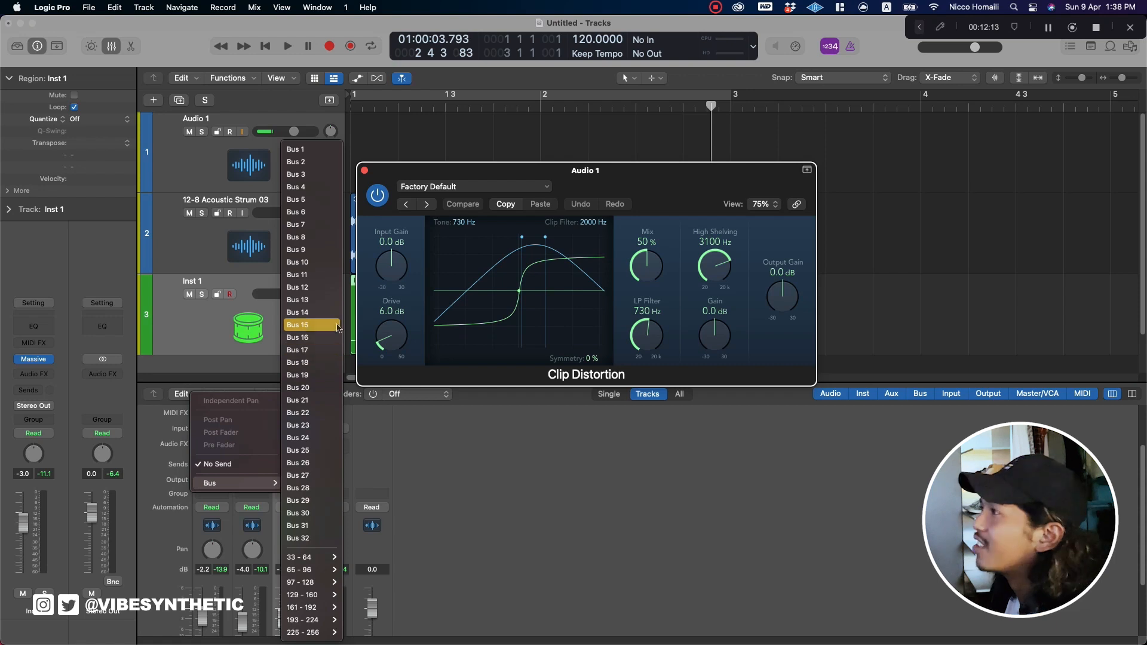
click(251, 465)
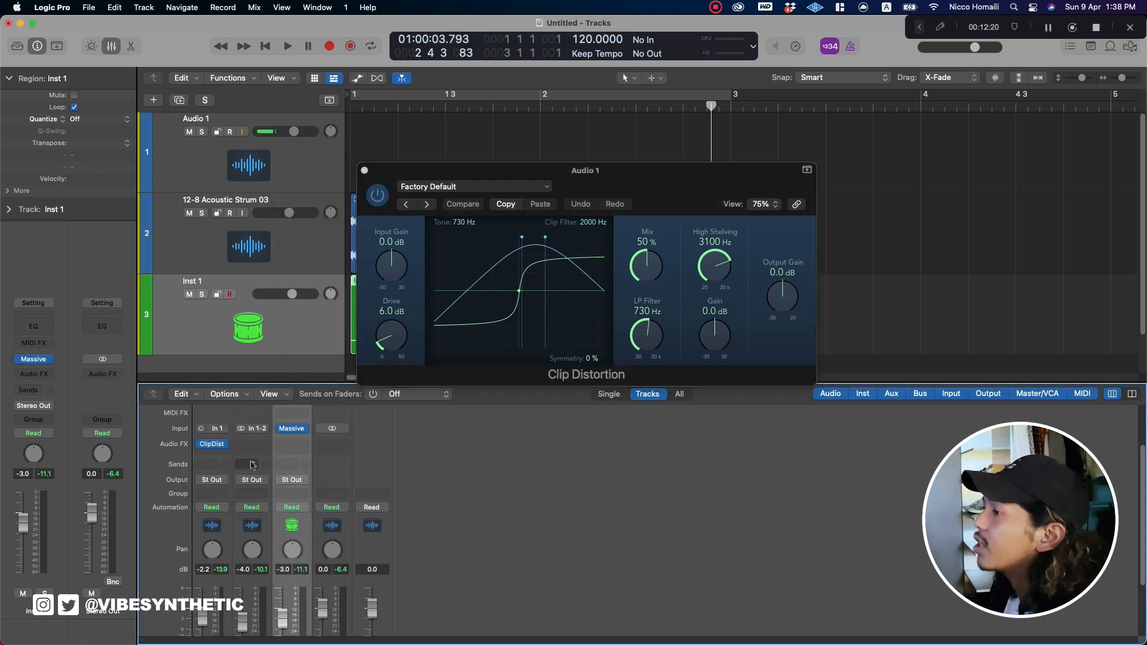
click(224, 484)
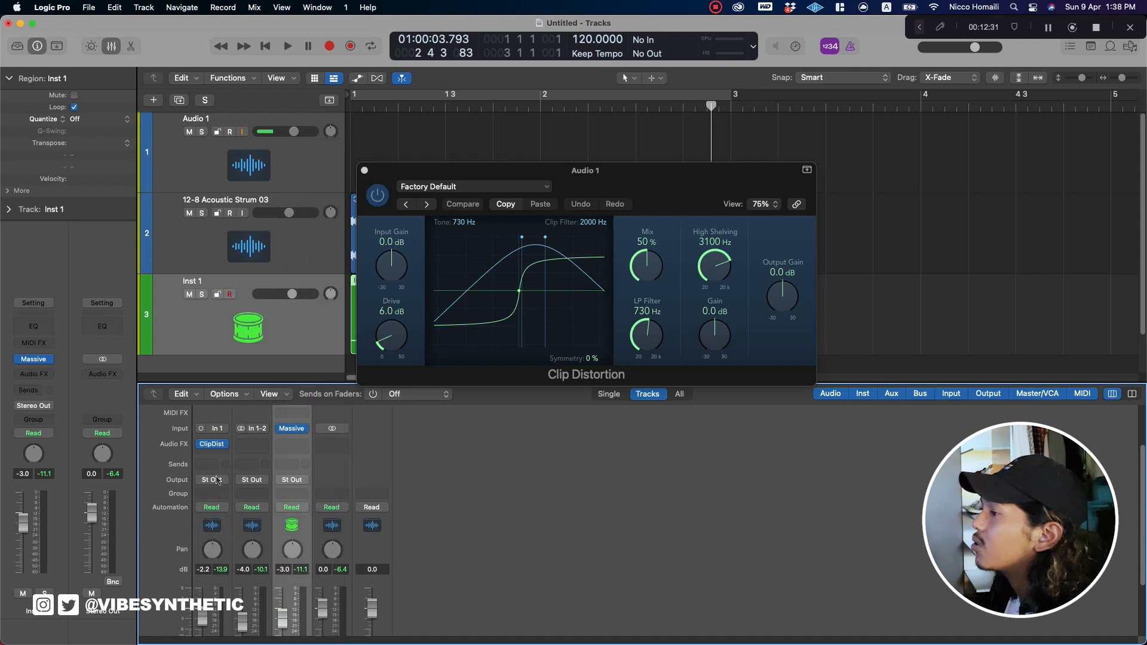
click(218, 481)
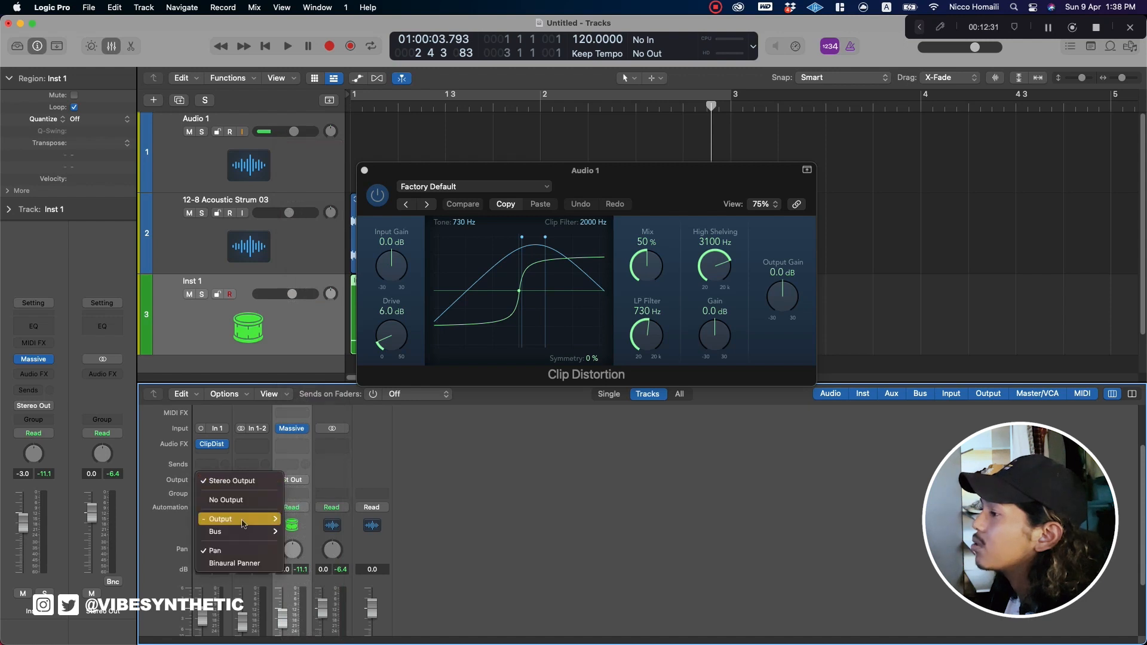
click(375, 461)
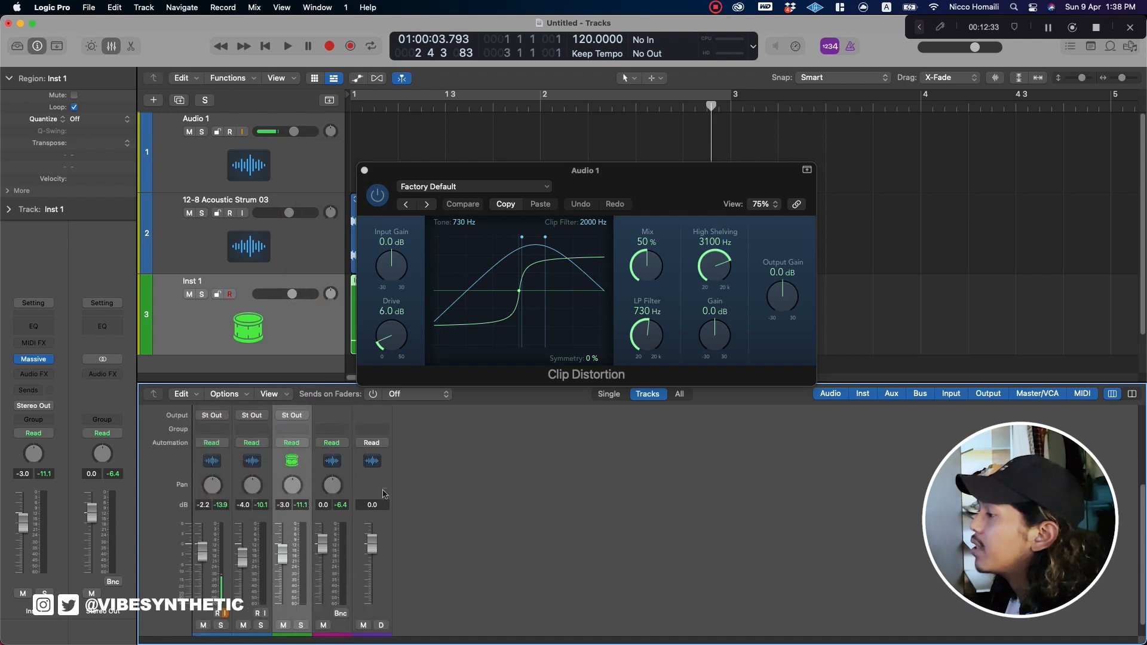
Close the Clip Distortion plug-in window and review the channel strips in the Mixer
scroll(368, 604, down, 3)
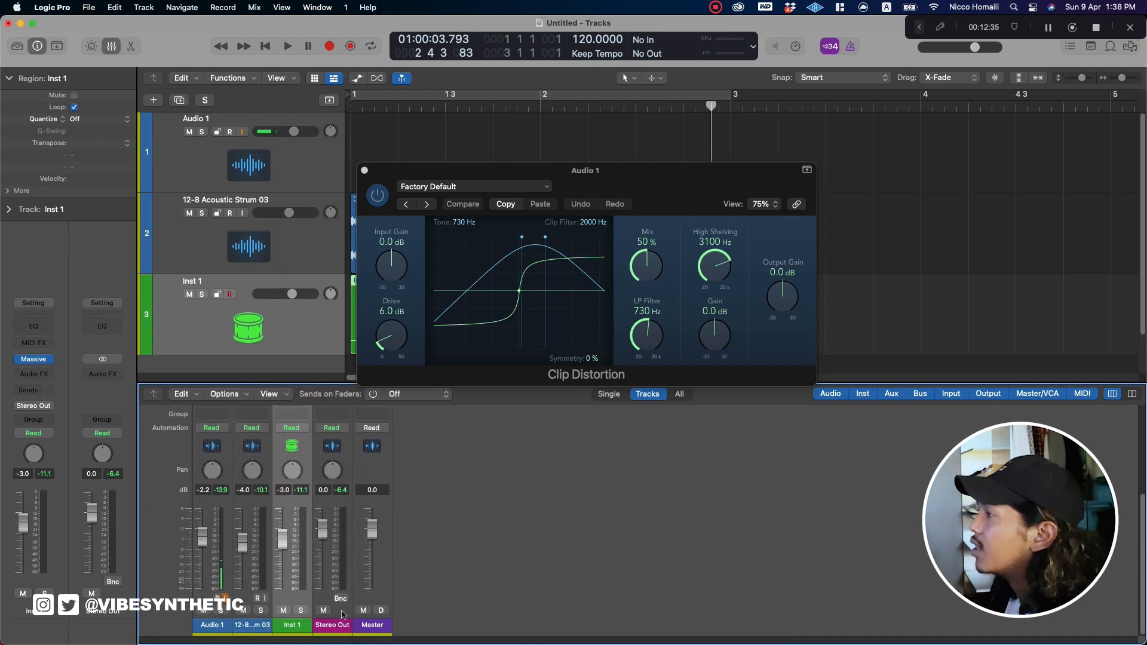
click(364, 170)
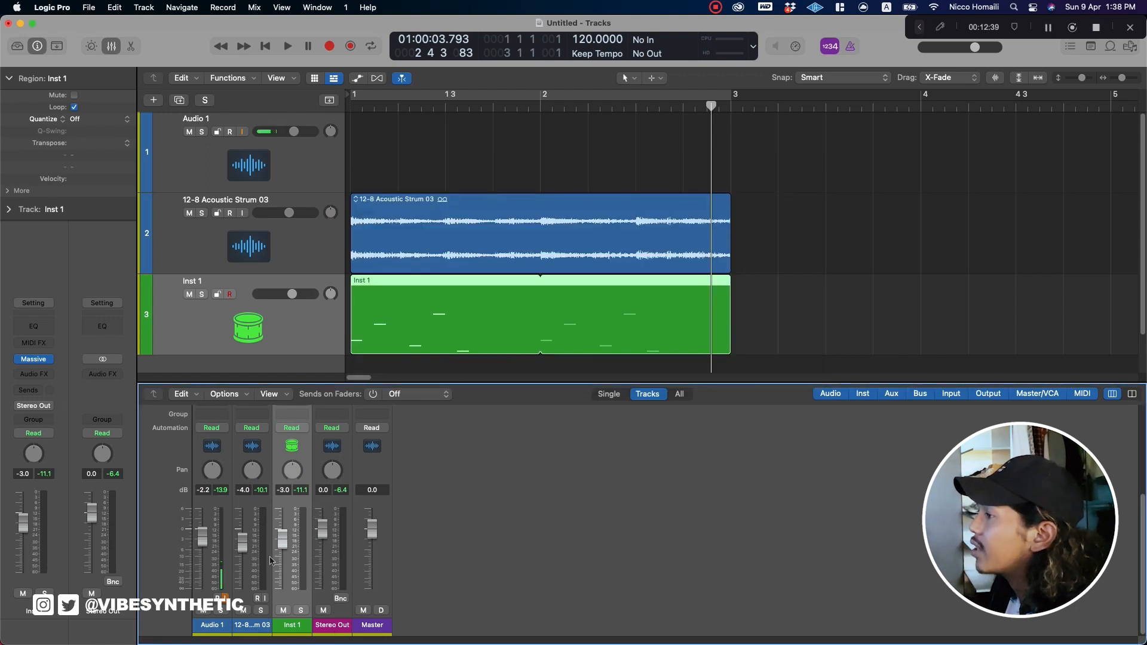
scroll(335, 526, up, 3)
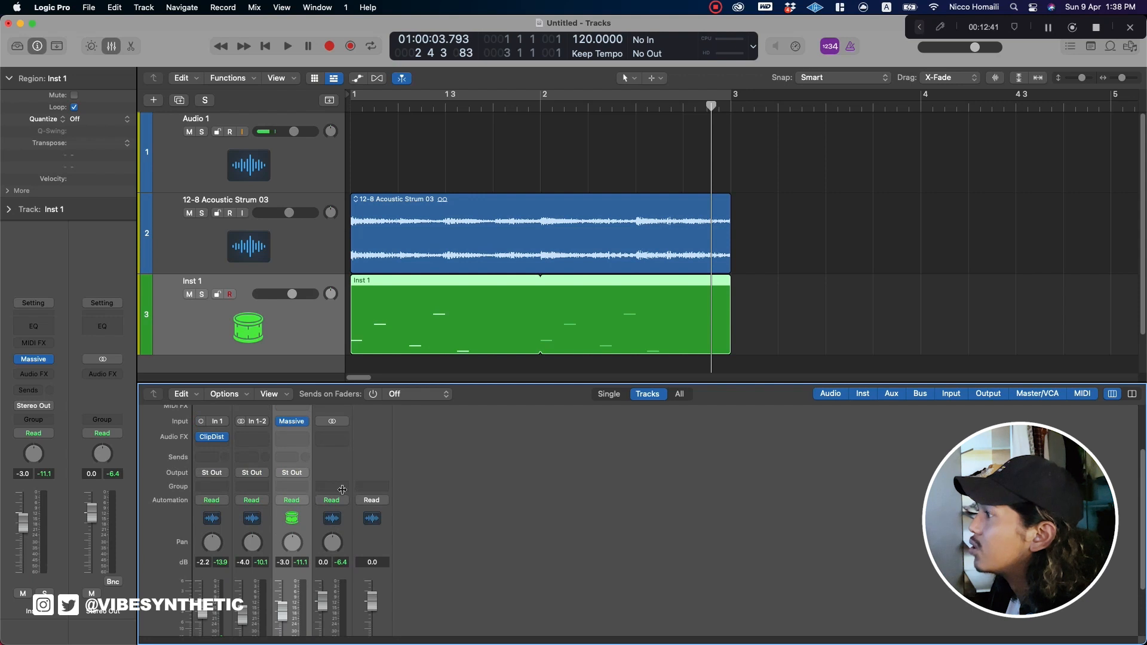
scroll(405, 457, down, 3)
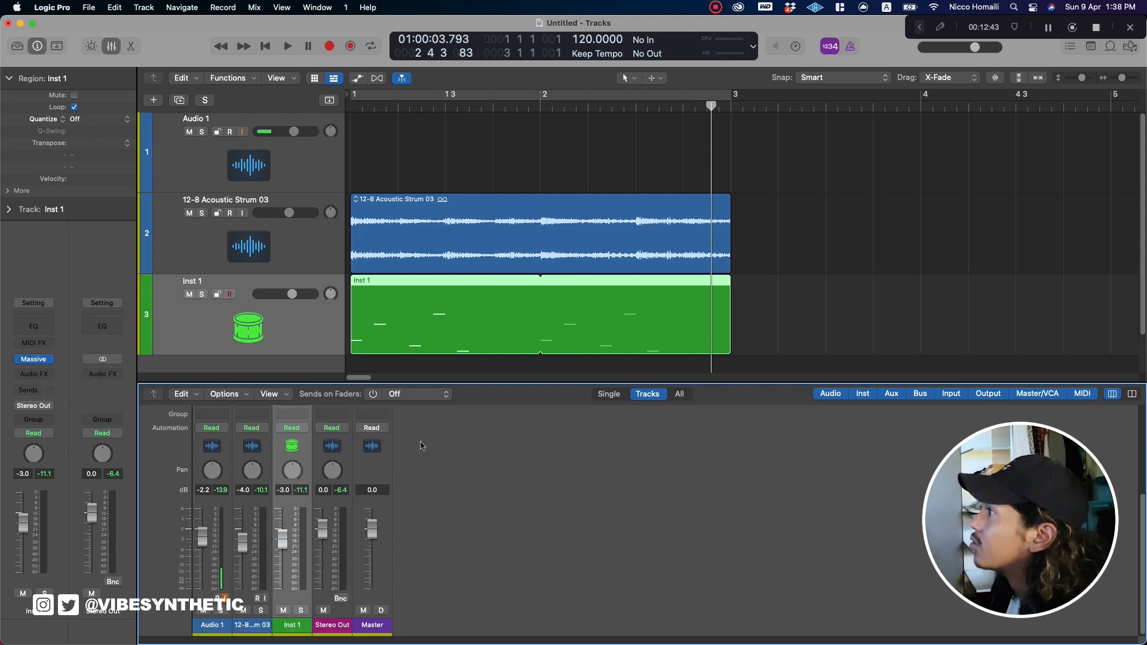
Select the Audio 1, 12-8 Acoustic Strum 03 and Inst 1 channels together and assign them to the new Group 1
scroll(312, 541, up, 4)
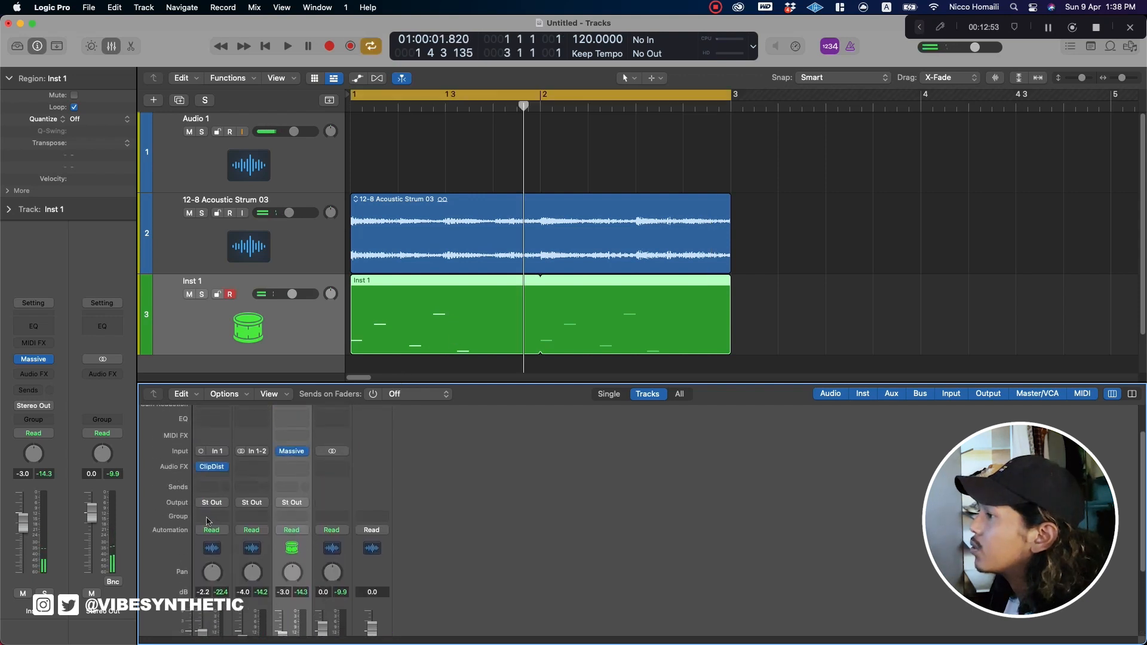
click(207, 516)
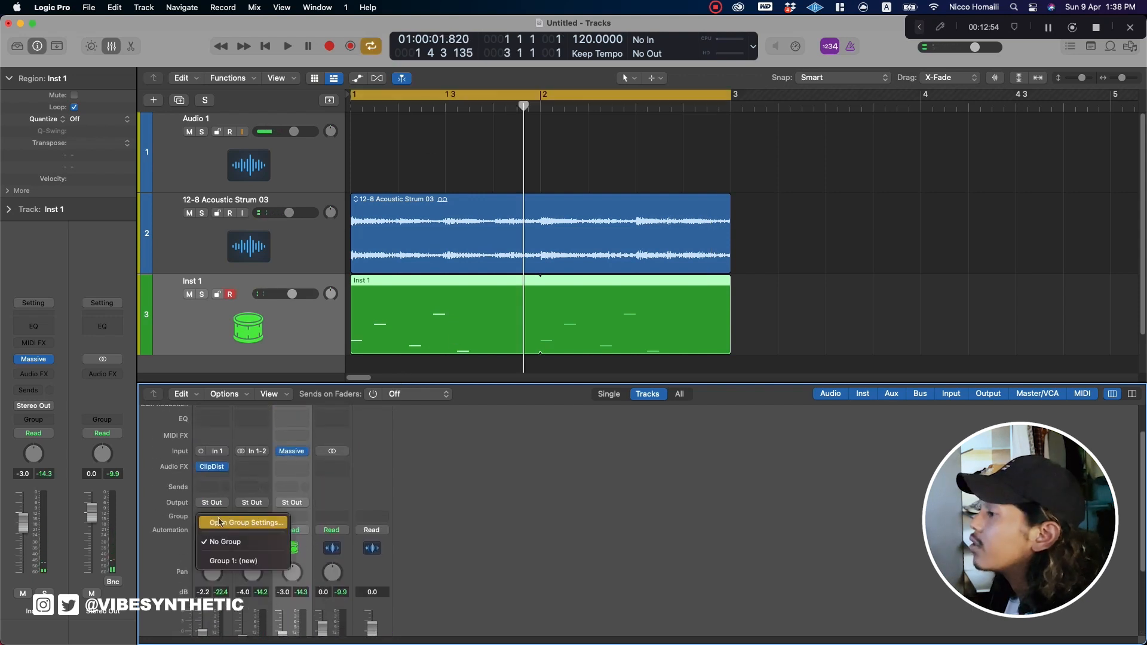
click(242, 541)
shift+click(281, 563)
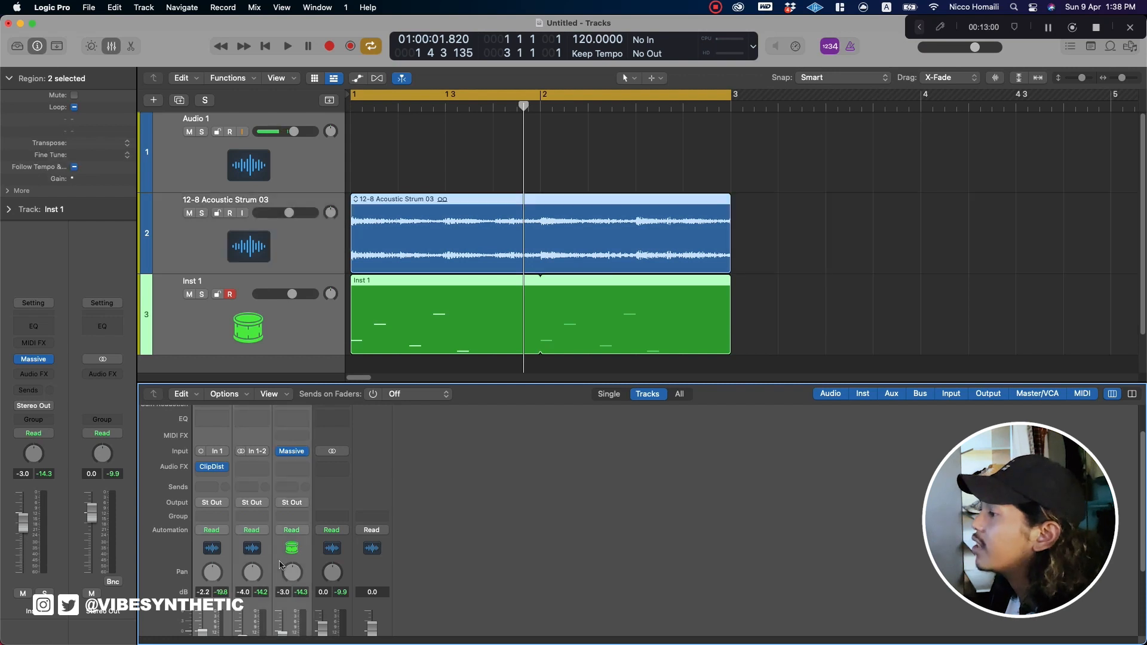
click(293, 517)
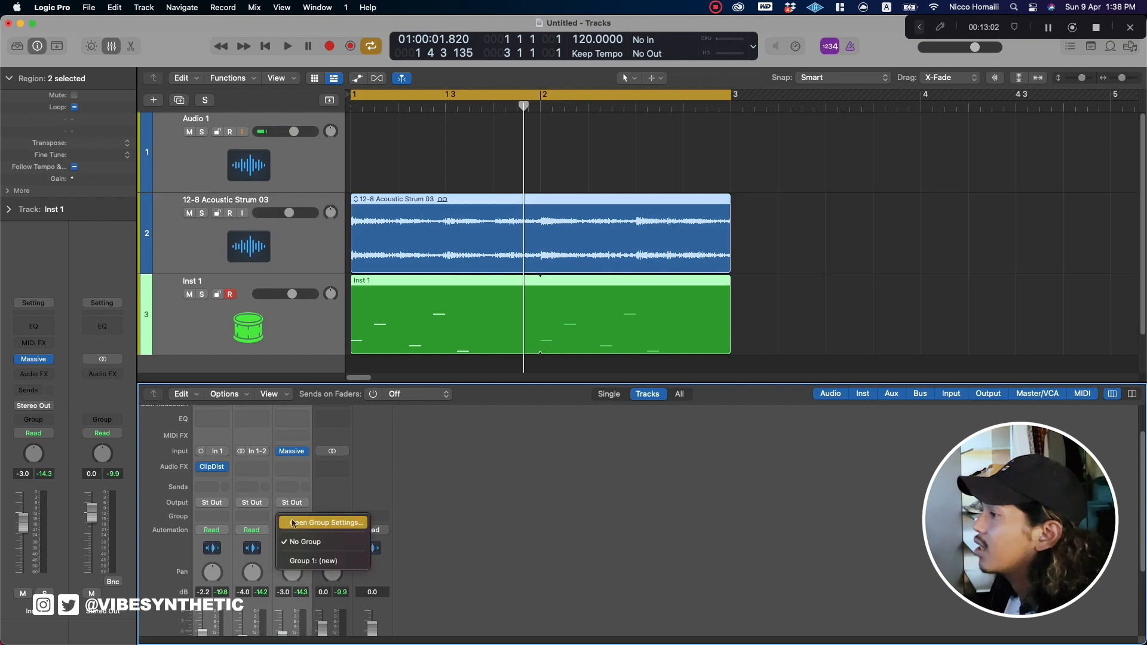
click(322, 560)
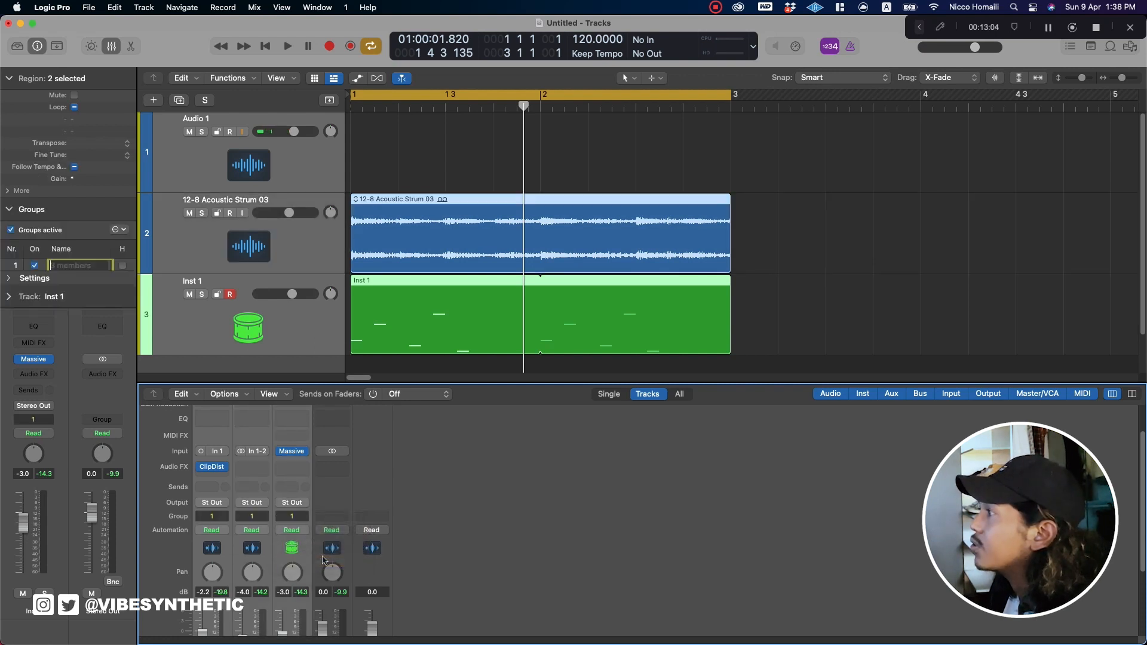
scroll(266, 526, down, 3)
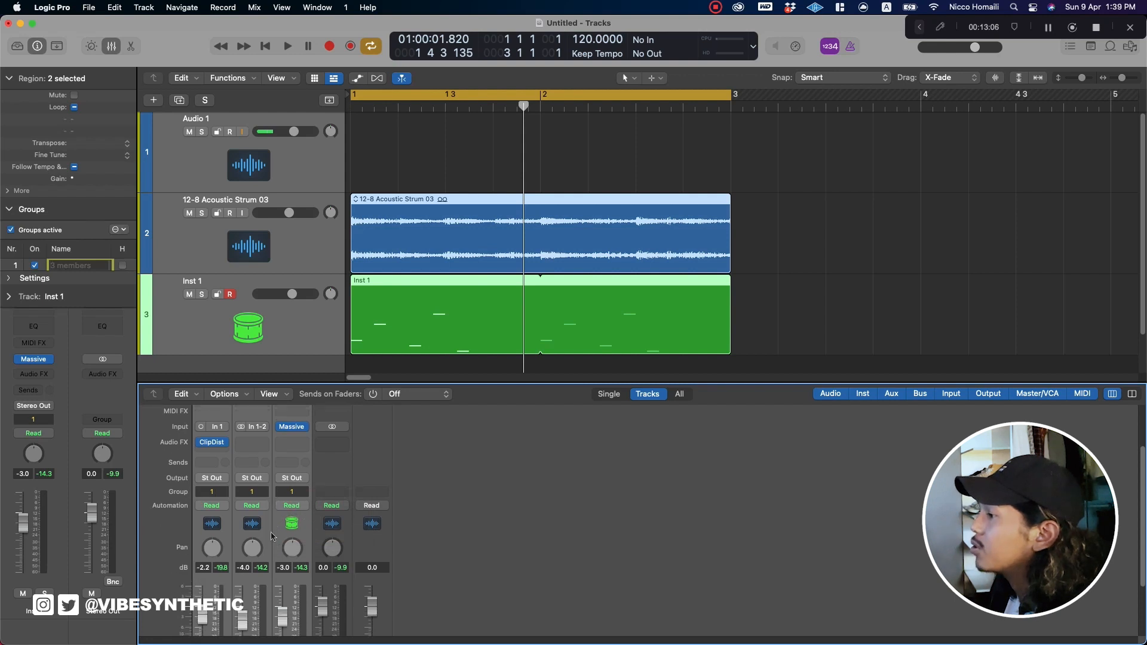
Raise the grouped channel faders together by moving the Inst 1 fader to -2.4 dB in the Mixer
scroll(265, 606, down, 3)
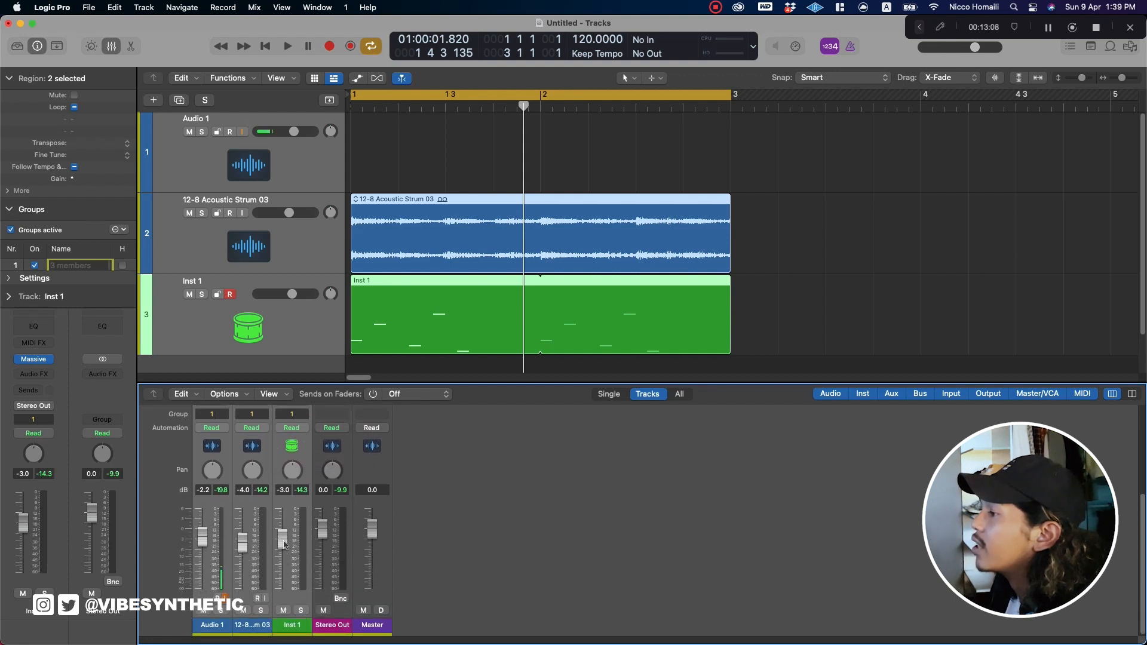
drag(285, 545, 285, 543)
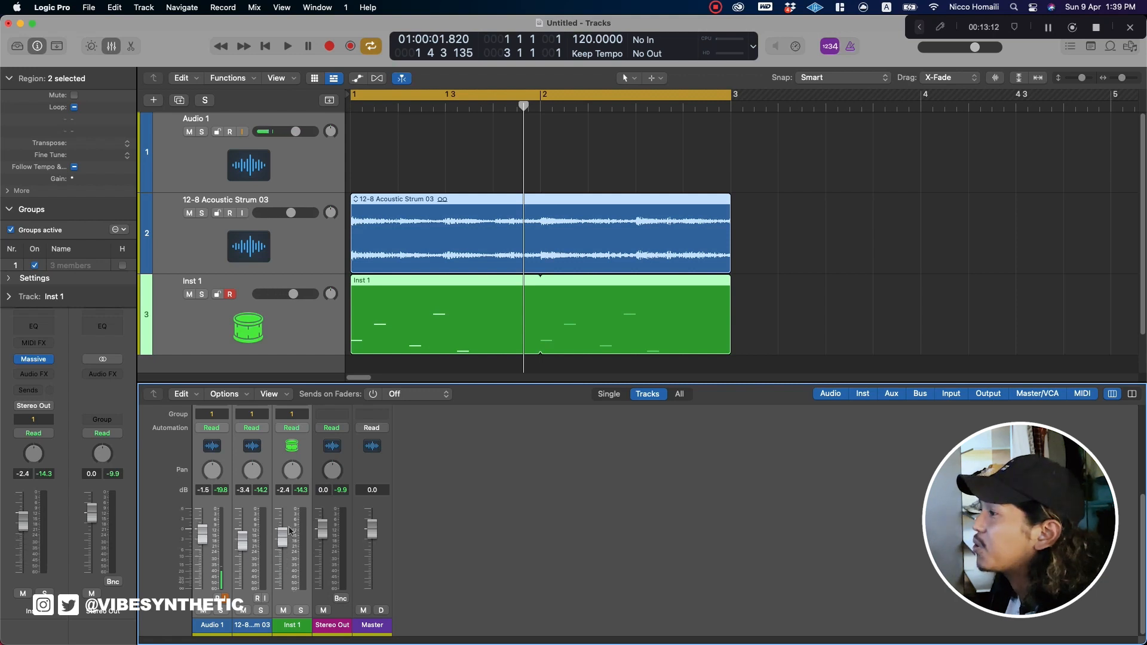
Enlarge the Mixer area and browse the audio effect plug-ins available for the 12-8 Acoustic Strum 03 channel
scroll(458, 424, up, 8)
drag(514, 380, 513, 246)
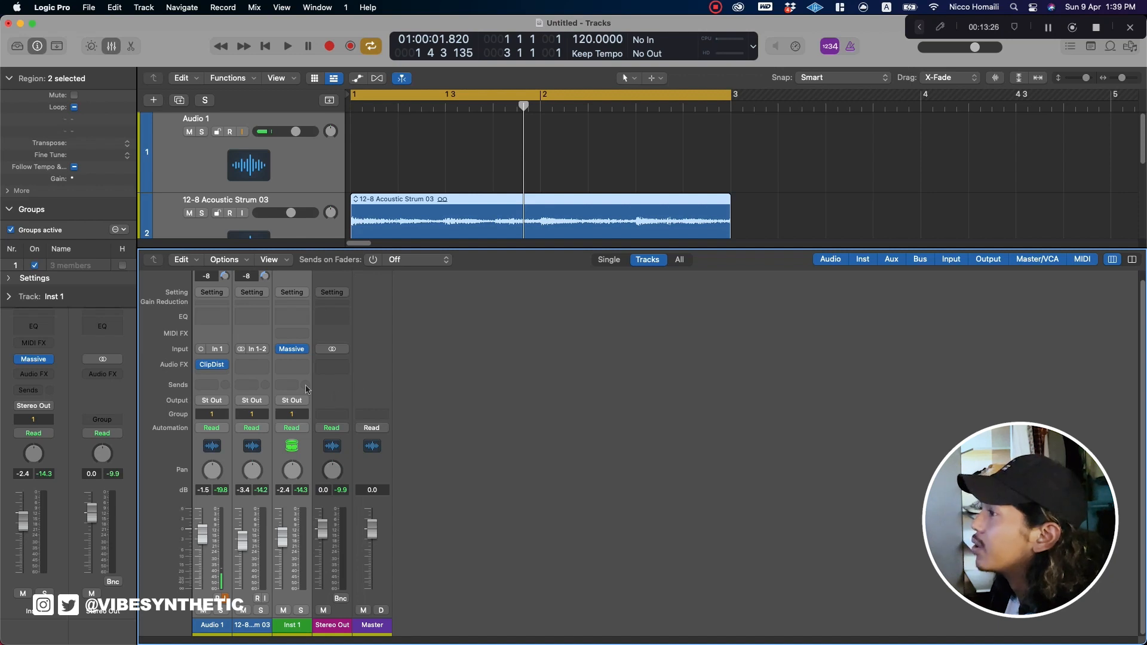
click(252, 364)
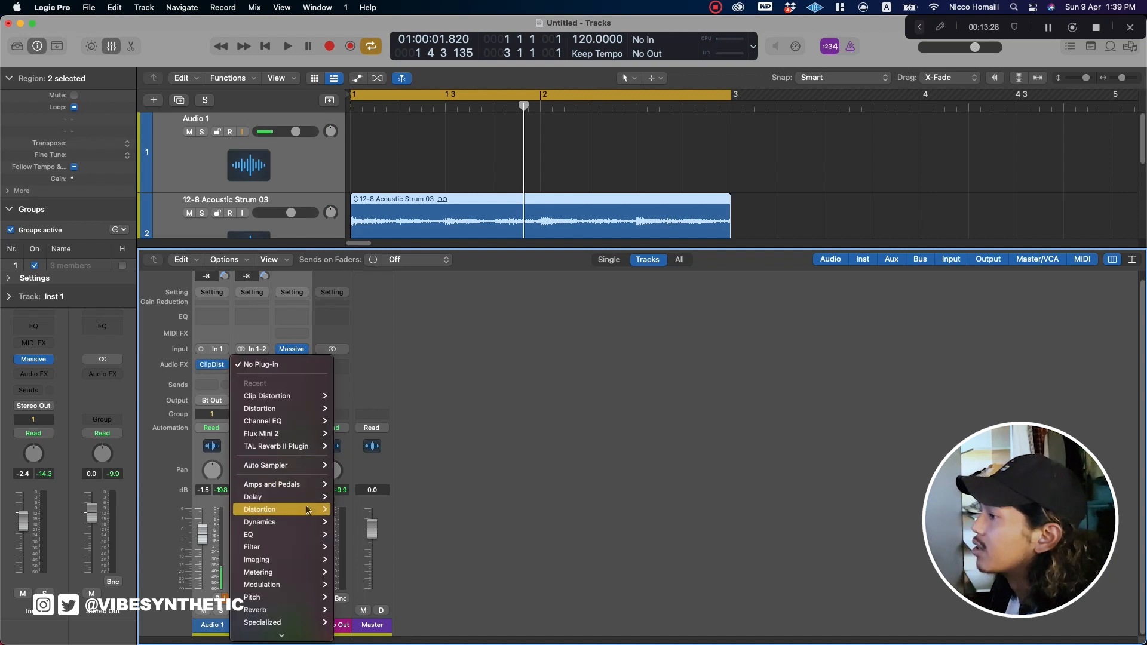
mouse_move(312, 498)
mouse_move(382, 498)
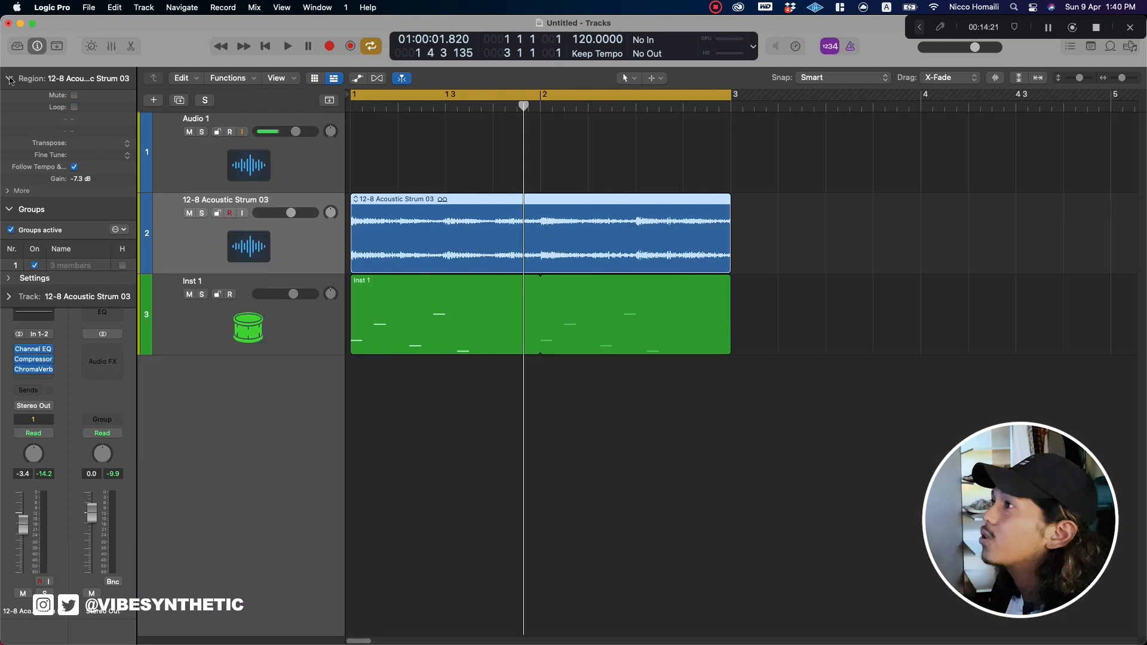
Collapse the Region inspector and compare the channel strips of Audio 1, 12-8 Acoustic Strum 03 and Inst 1 in the inspector
click(9, 79)
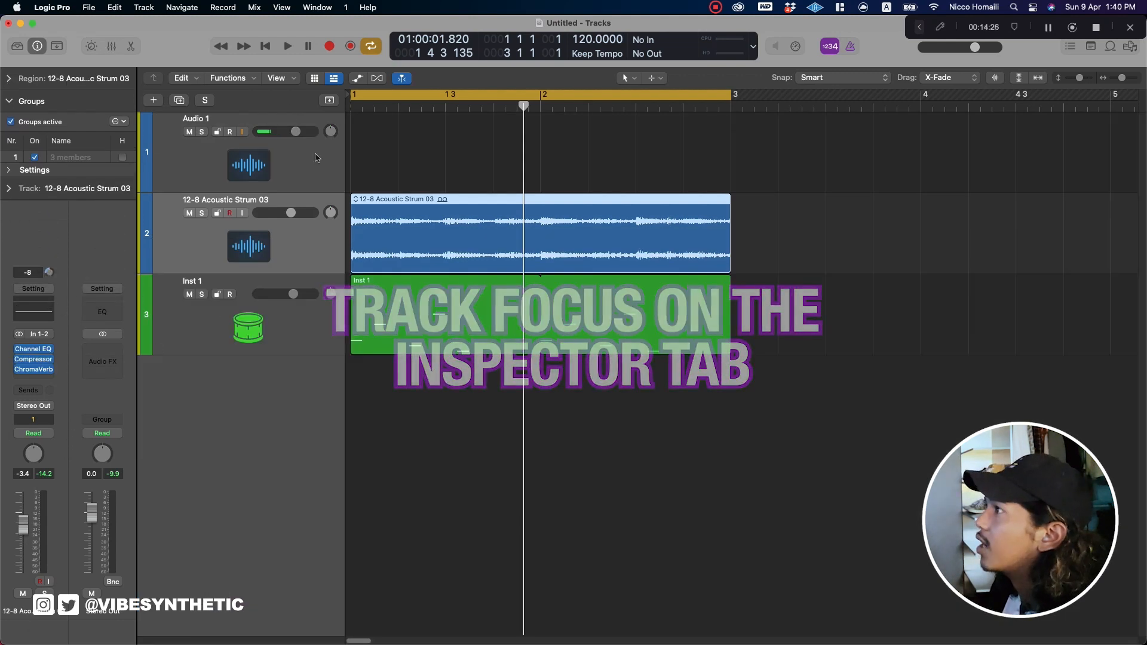
click(301, 182)
click(295, 258)
click(302, 306)
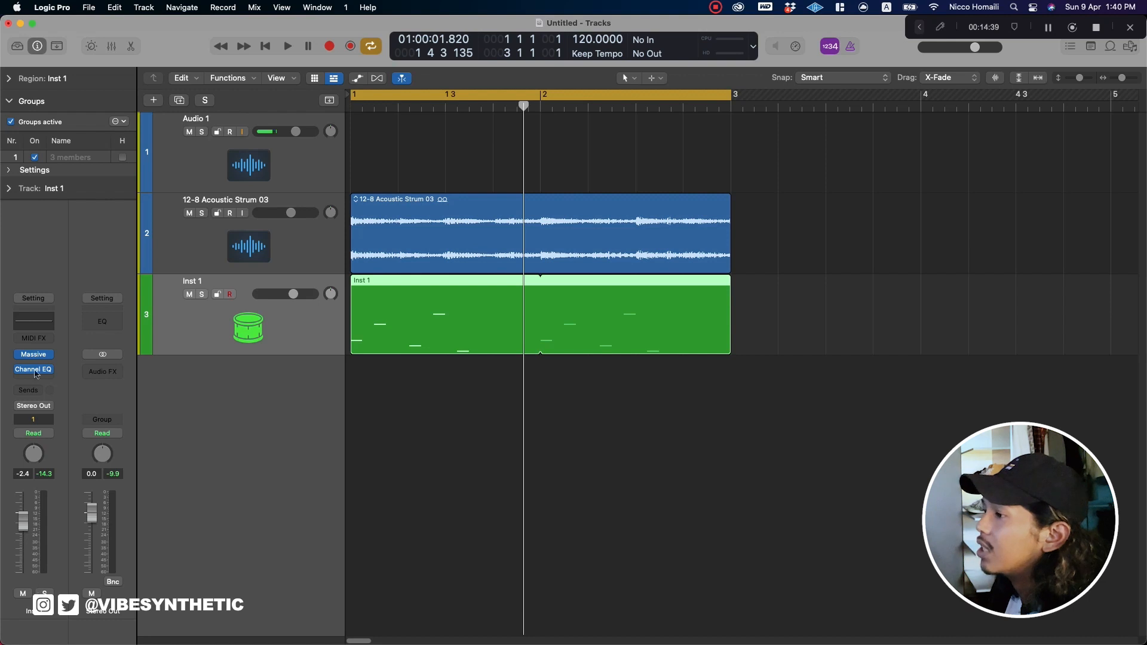
click(203, 236)
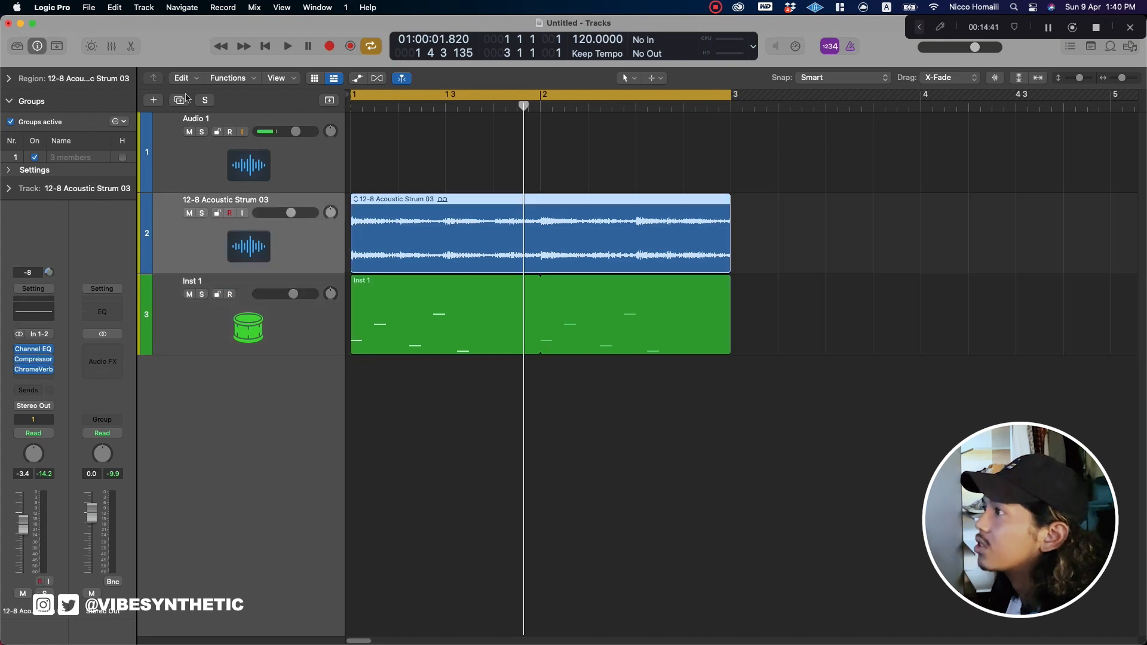
click(174, 155)
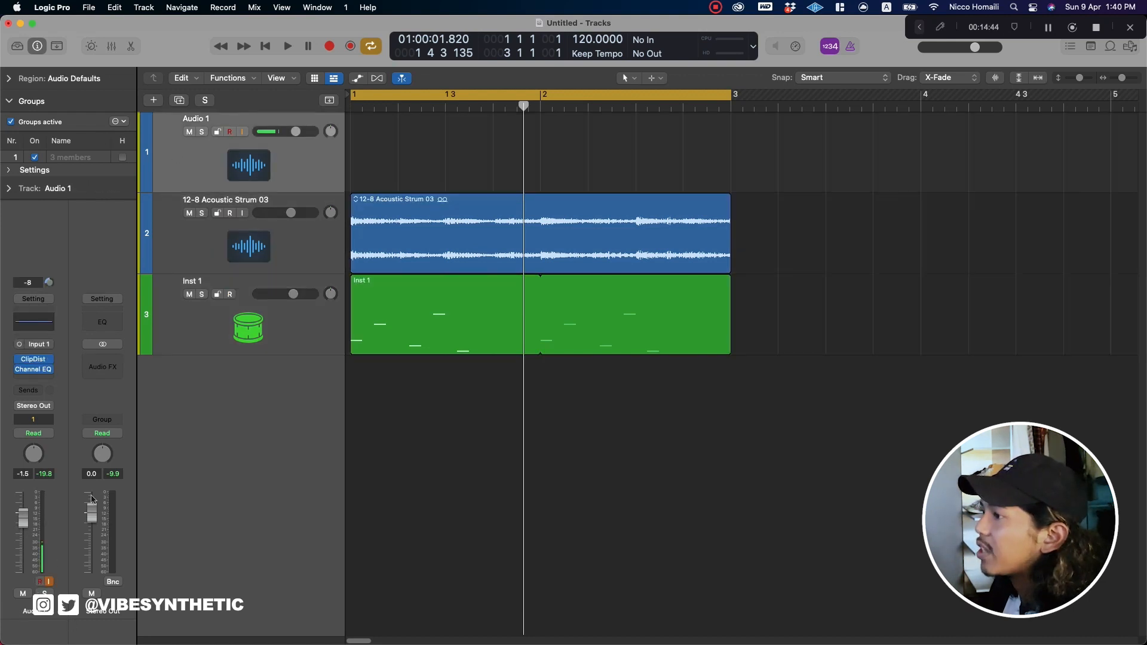
Toggle the inspector off and on, and select the 12-8 Acoustic Strum 03 and Inst 1 tracks to view their channel strips
click(37, 46)
click(37, 46)
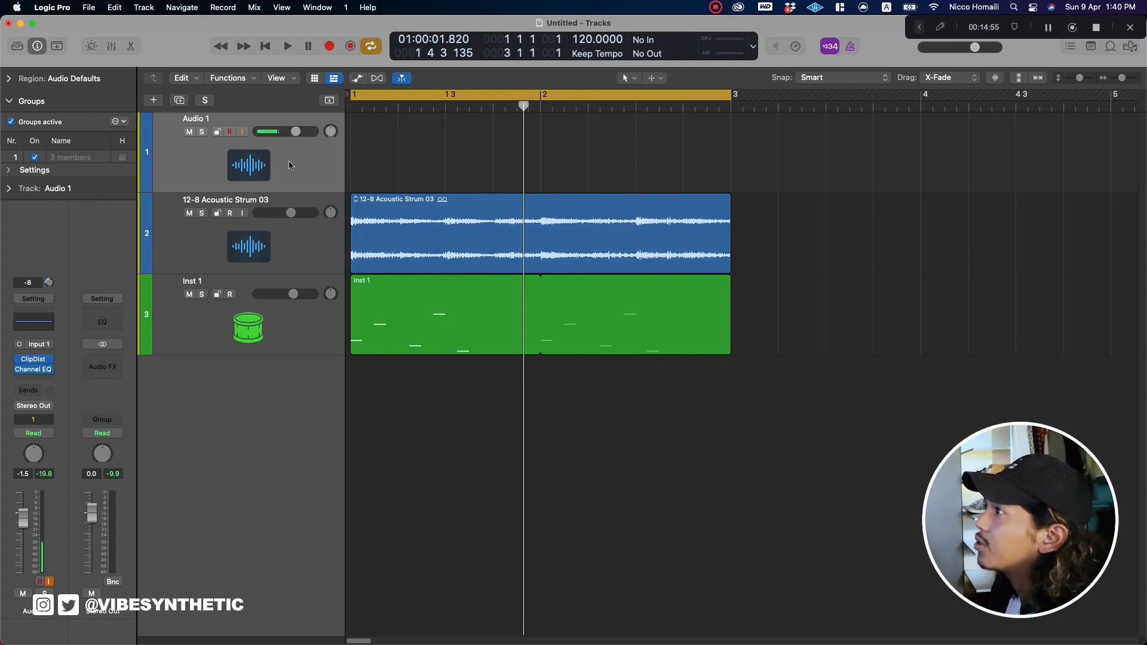
click(300, 262)
click(319, 329)
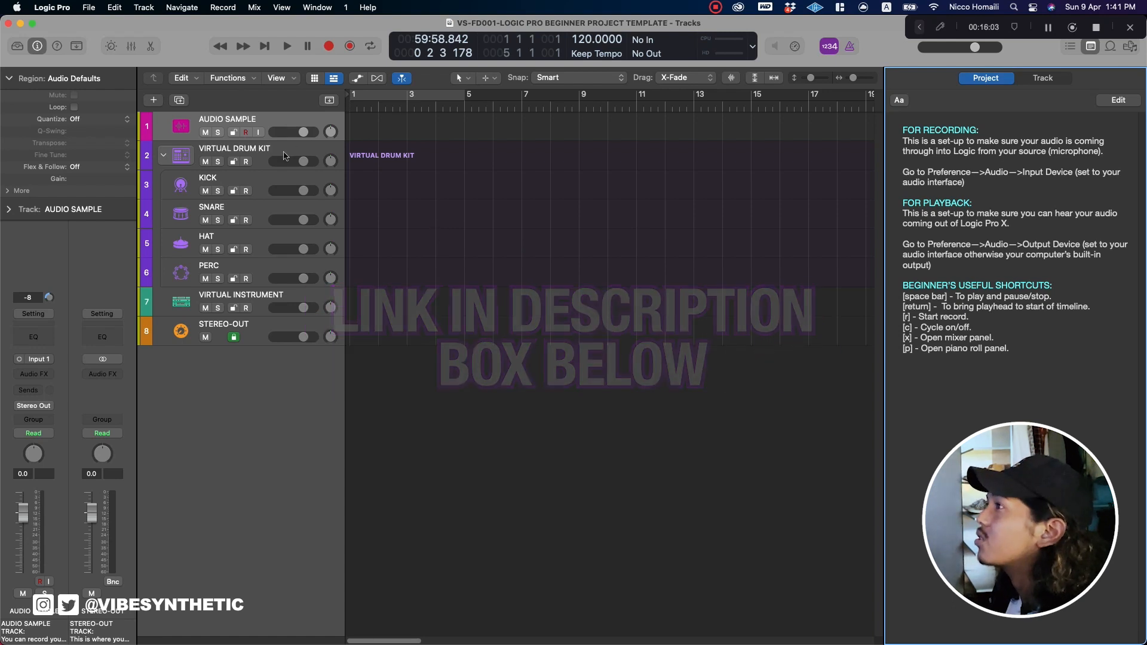
Review the template's AUDIO SAMPLE and VIRTUAL DRUM KIT tracks, including the KICK, SNARE, HAT and PERC subtracks
click(283, 120)
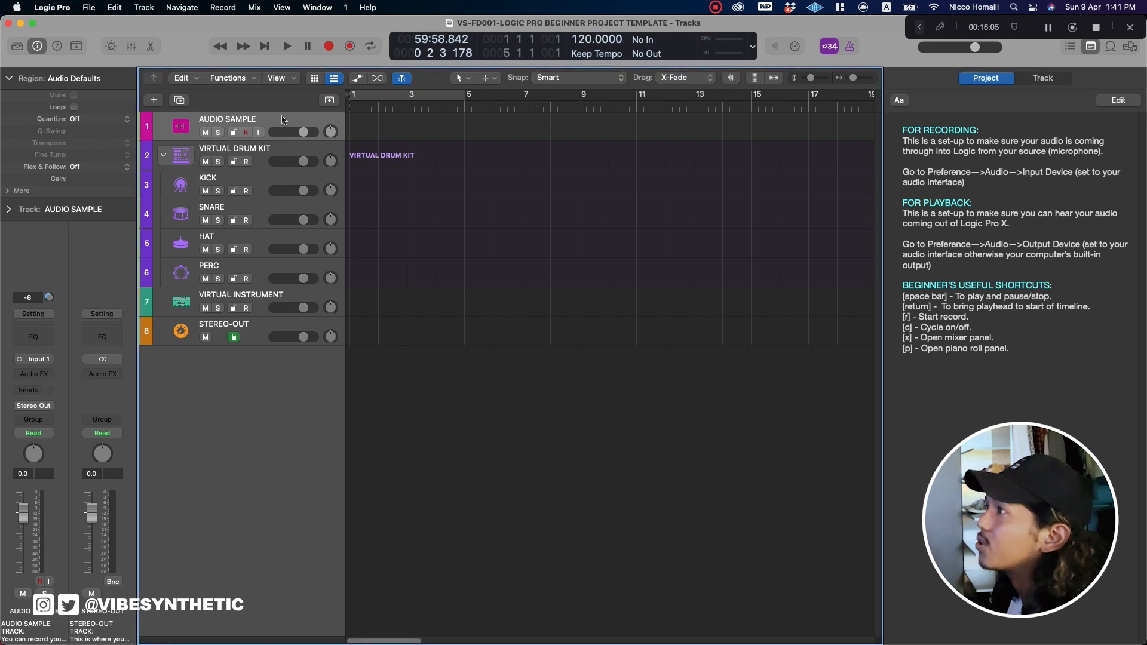
click(276, 154)
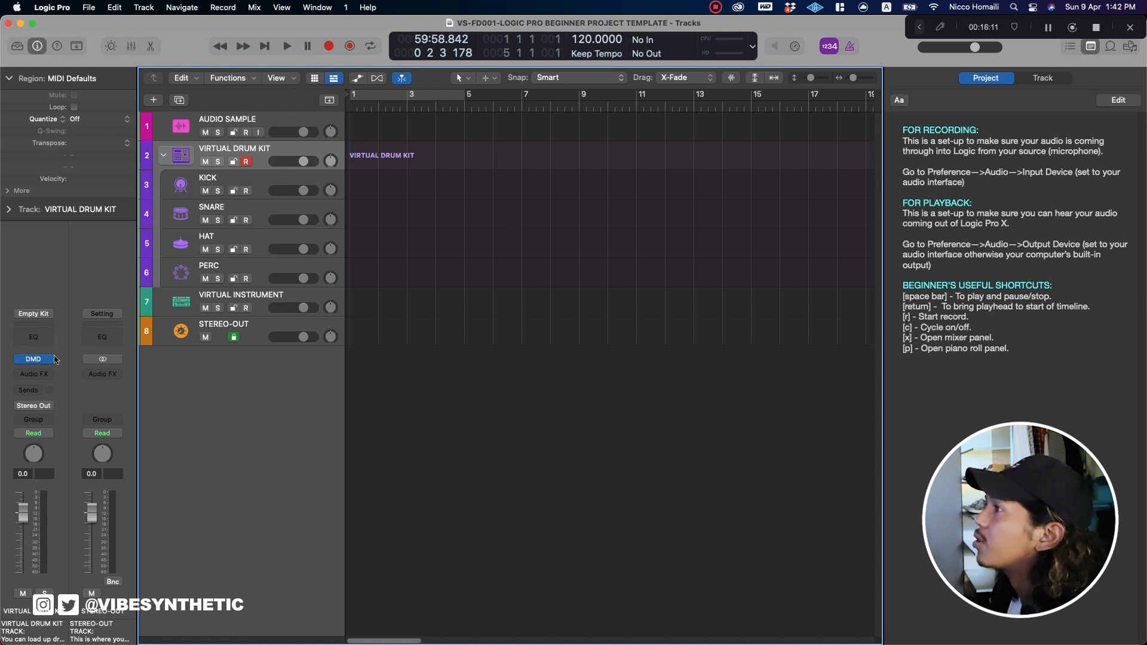
click(259, 187)
click(276, 213)
click(259, 244)
click(281, 273)
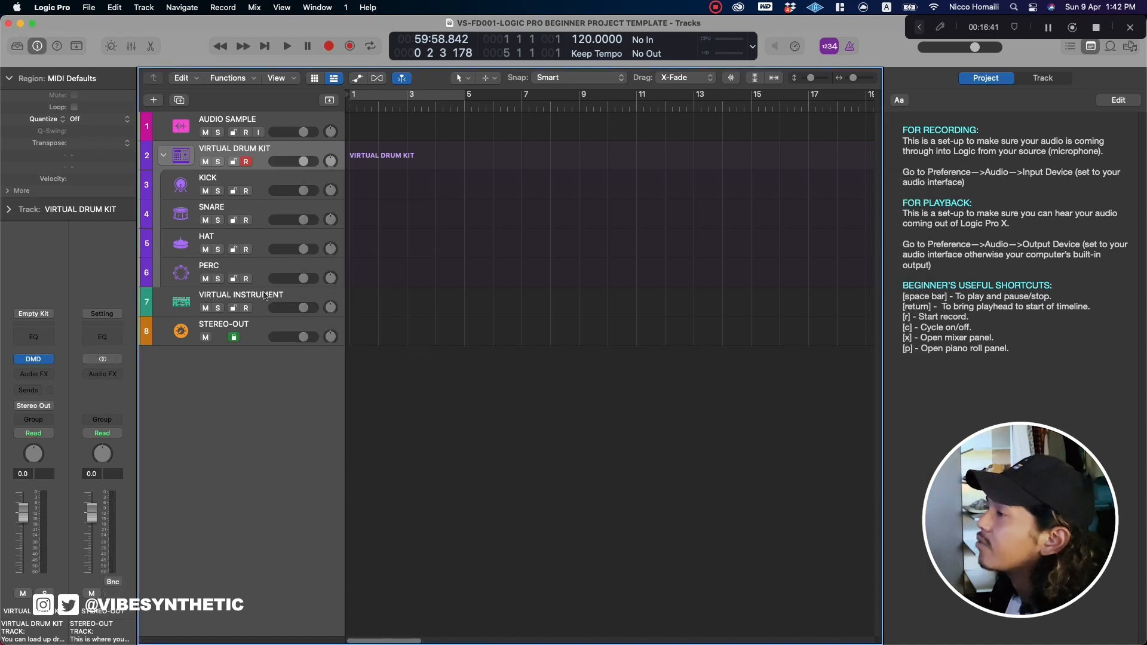
Open the Retro Synth instrument on the VIRTUAL INSTRUMENT track, look over its parameters and close its window
click(266, 296)
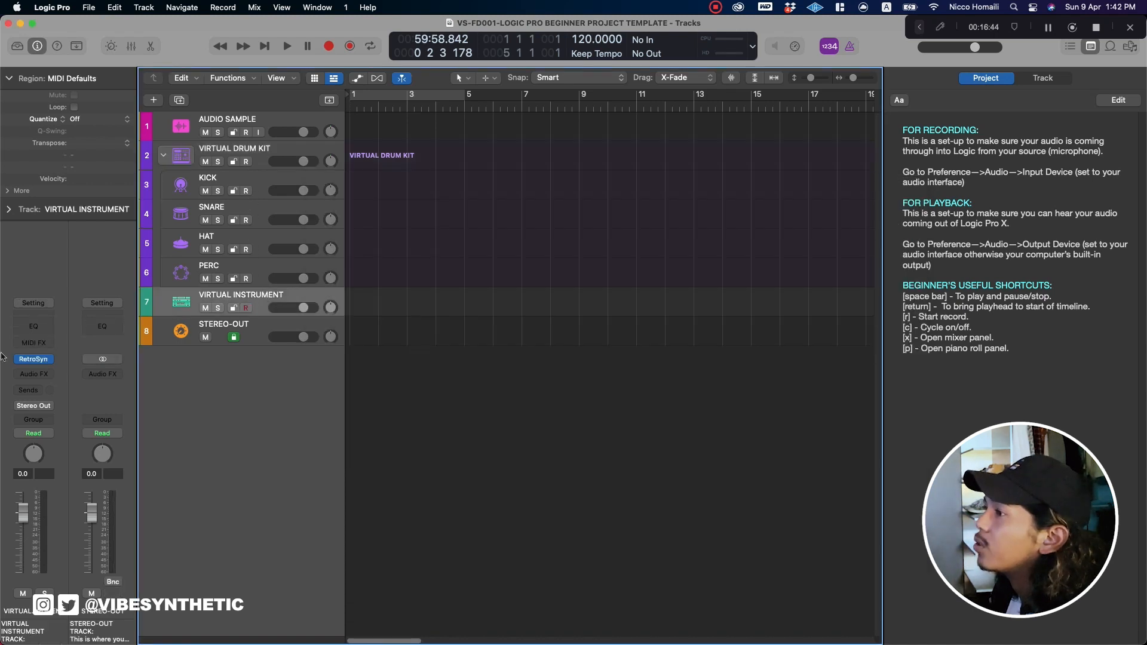
click(32, 360)
drag(624, 179, 490, 123)
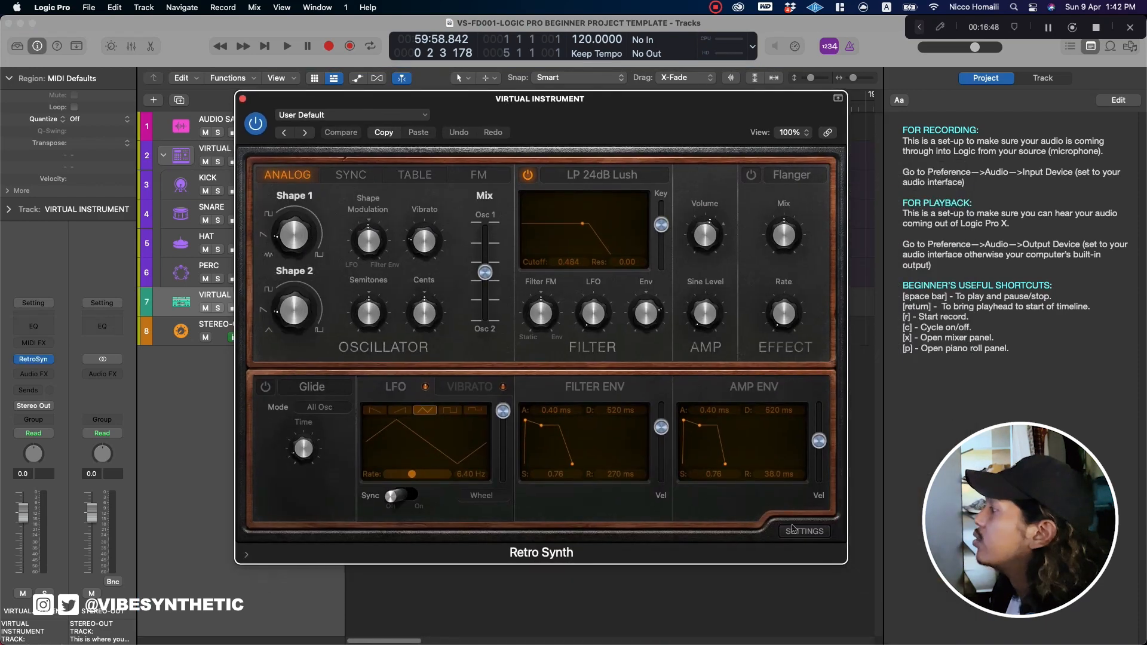
mouse_move(411, 205)
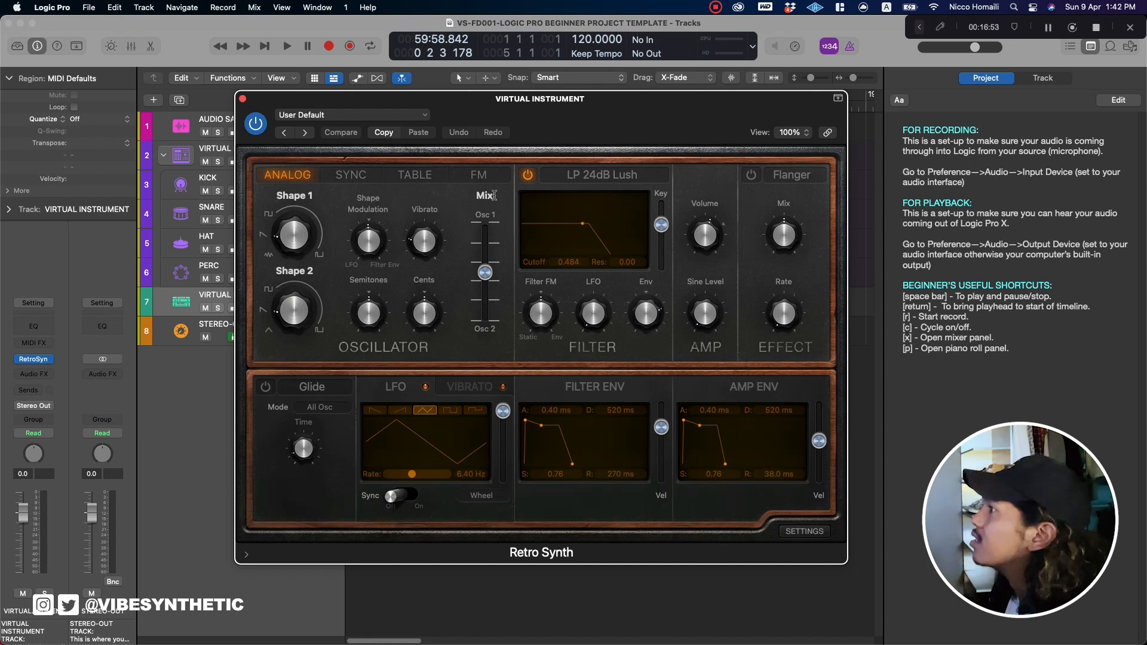
key(super+w)
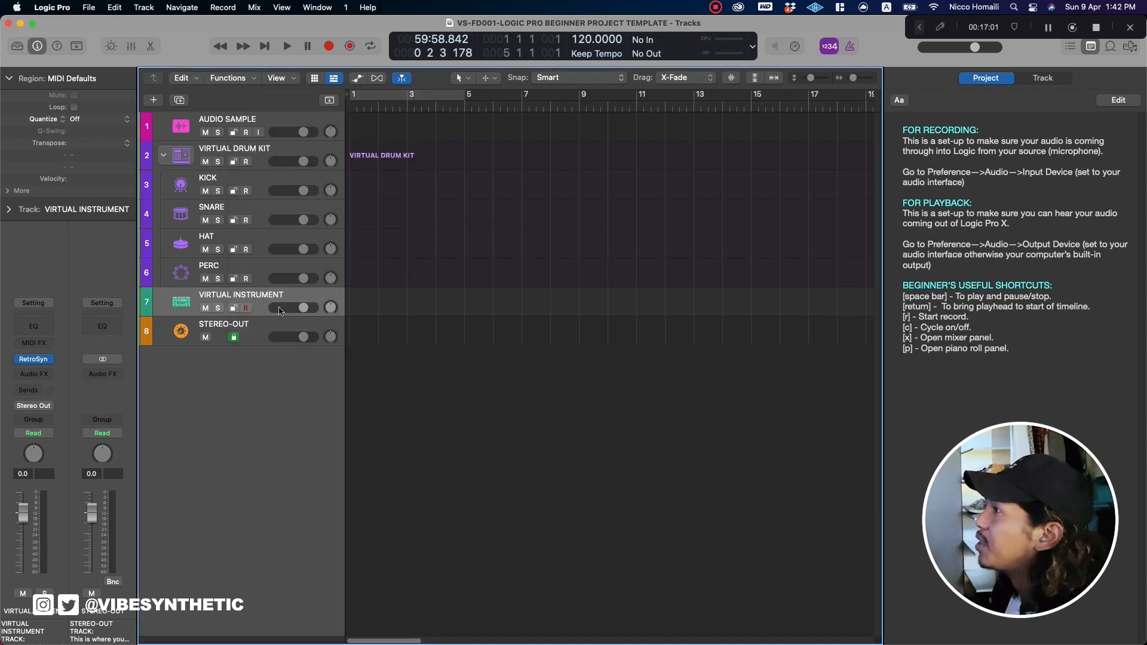
Step through the AUDIO SAMPLE, VIRTUAL DRUM KIT, VIRTUAL INSTRUMENT and STEREO-OUT tracks to review their channel strips
click(260, 128)
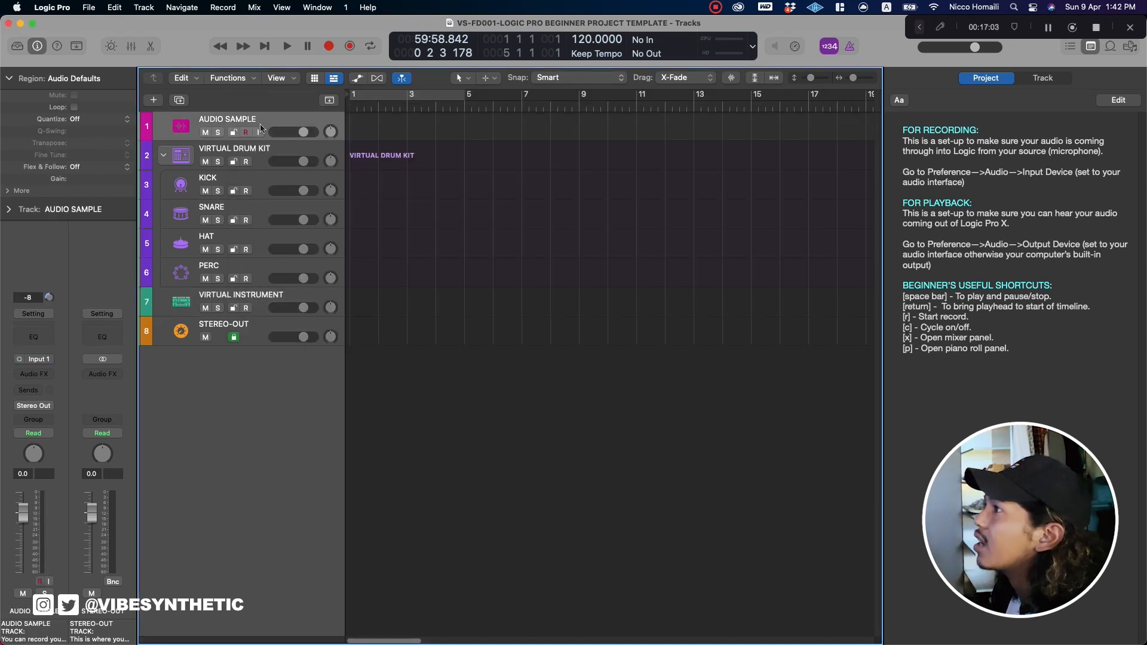
click(272, 155)
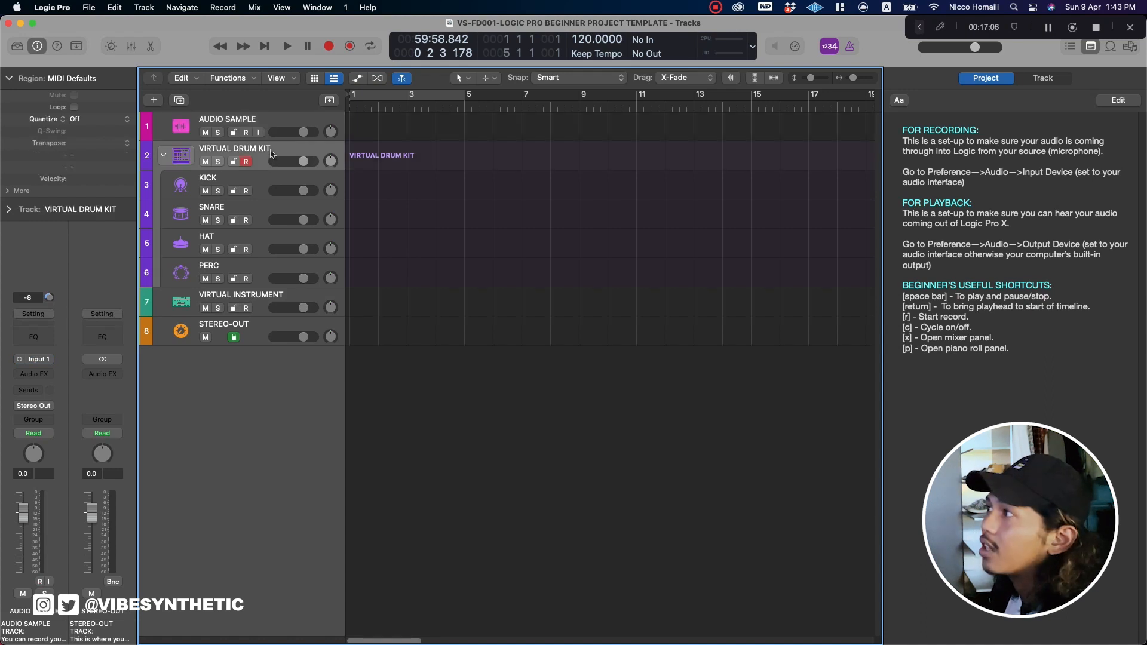
click(266, 293)
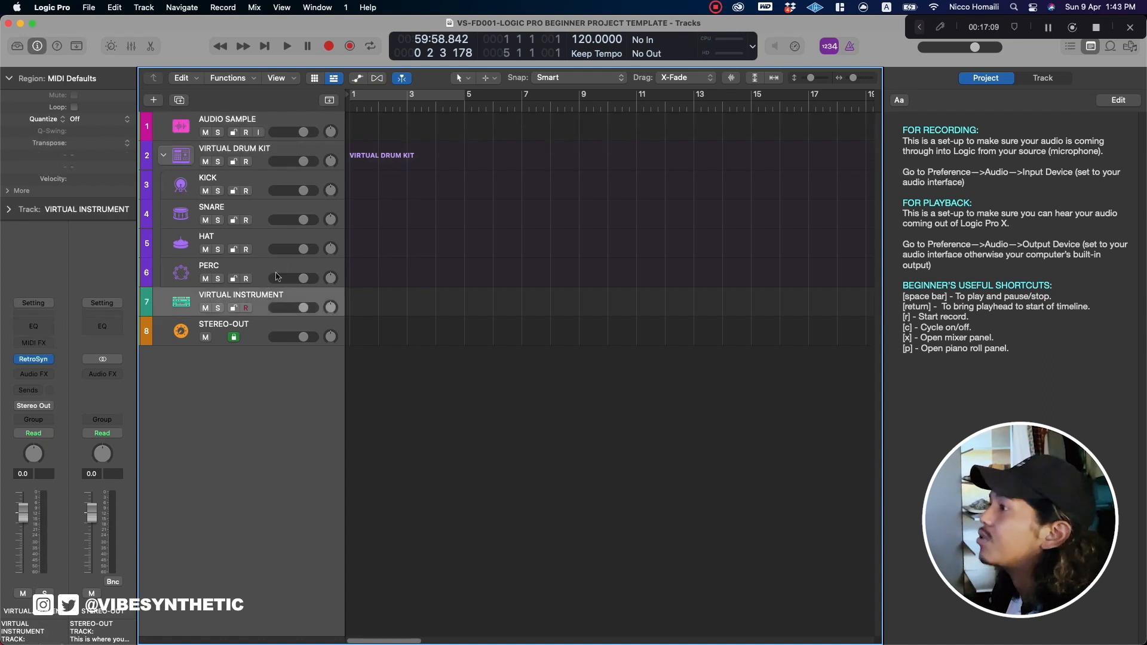
click(255, 339)
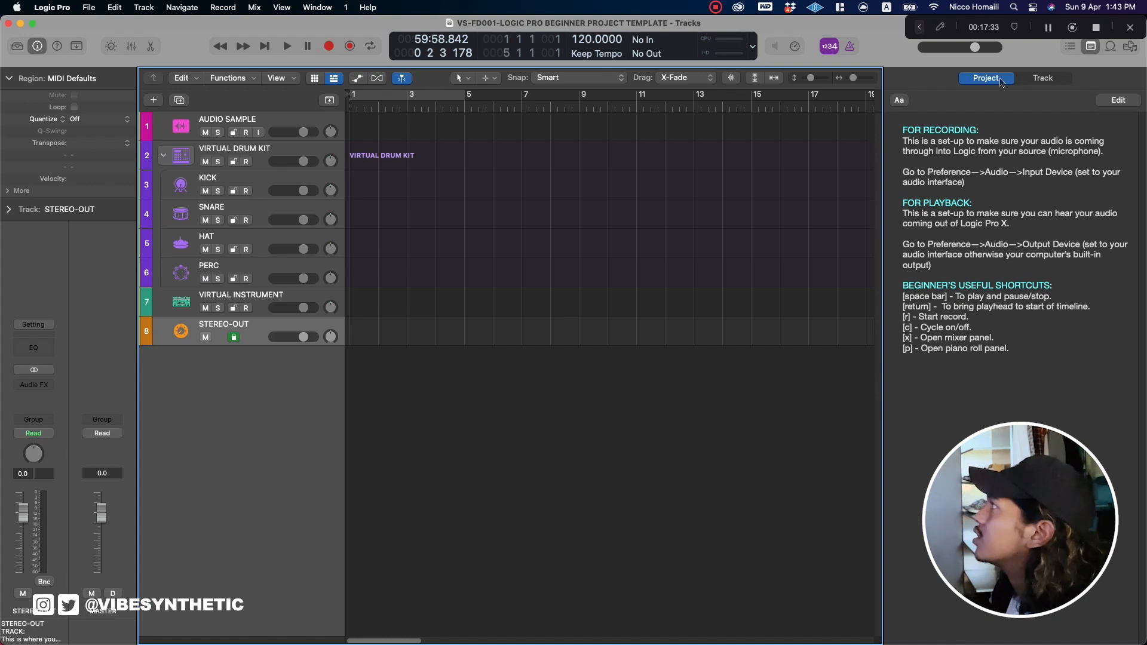
Read the project notes on recording, playback and the beginner's useful shortcuts
click(1001, 80)
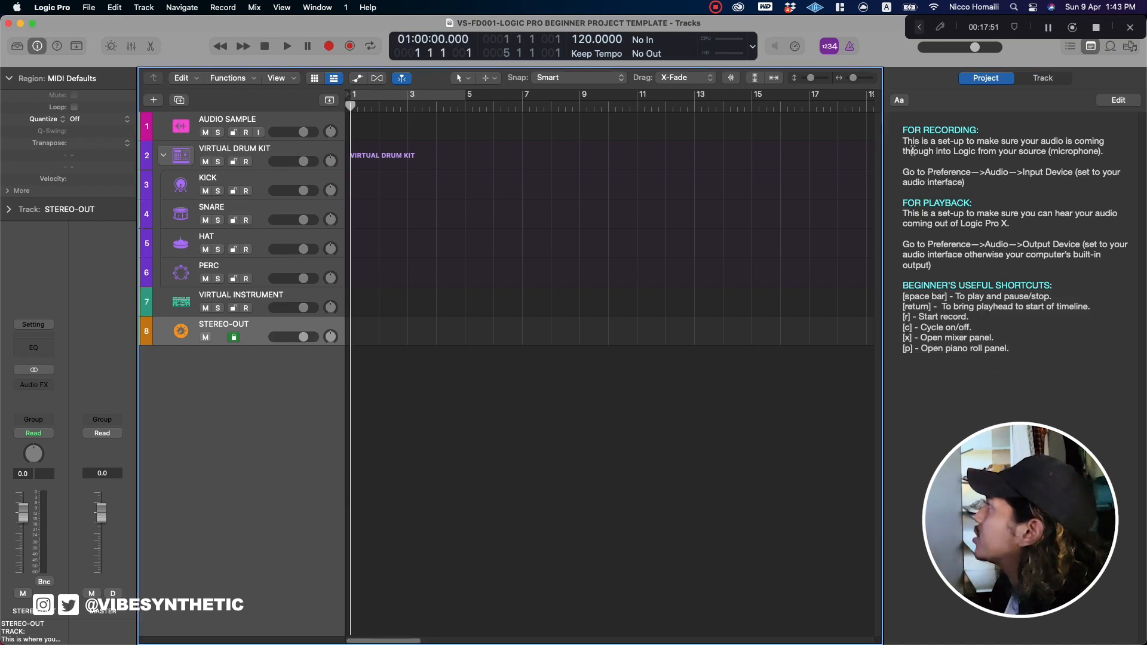
click(913, 151)
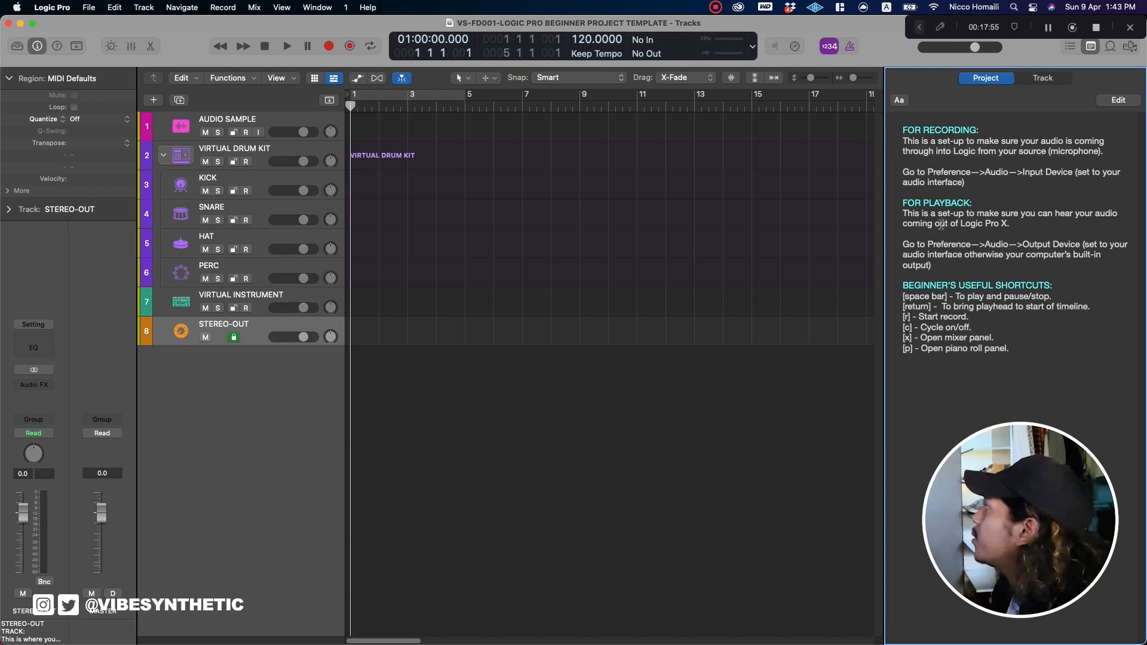
Switch to the track notes and preview them for the AUDIO SAMPLE, VIRTUAL DRUM KIT, VIRTUAL INSTRUMENT and STEREO-OUT tracks
click(1057, 82)
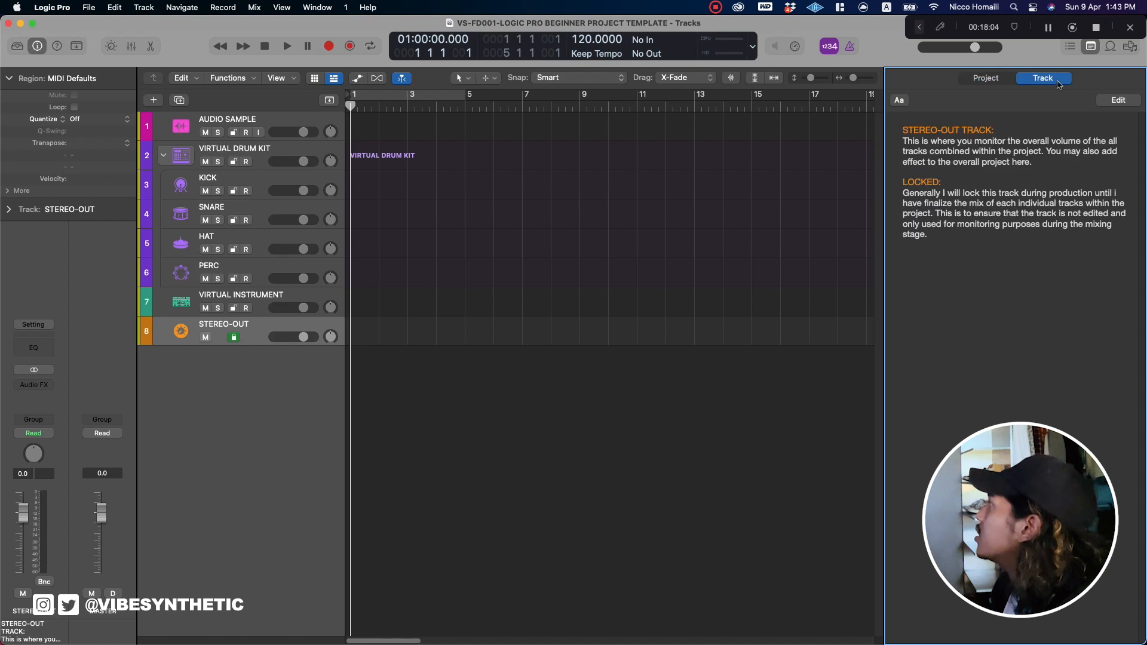
click(263, 119)
click(265, 154)
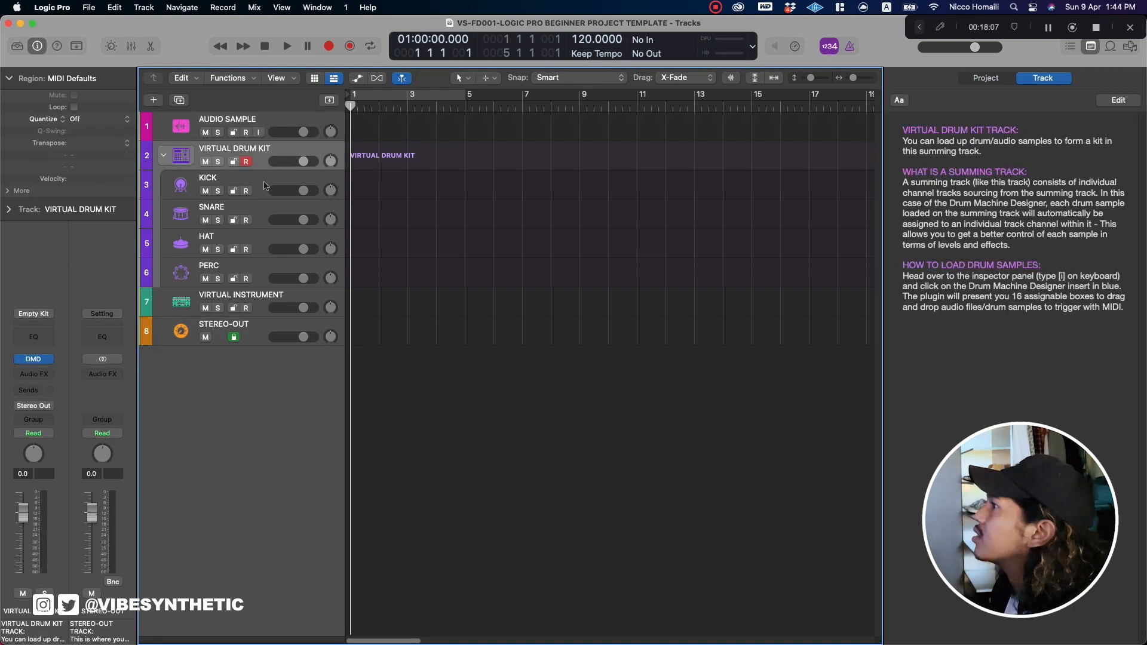
click(260, 311)
click(257, 329)
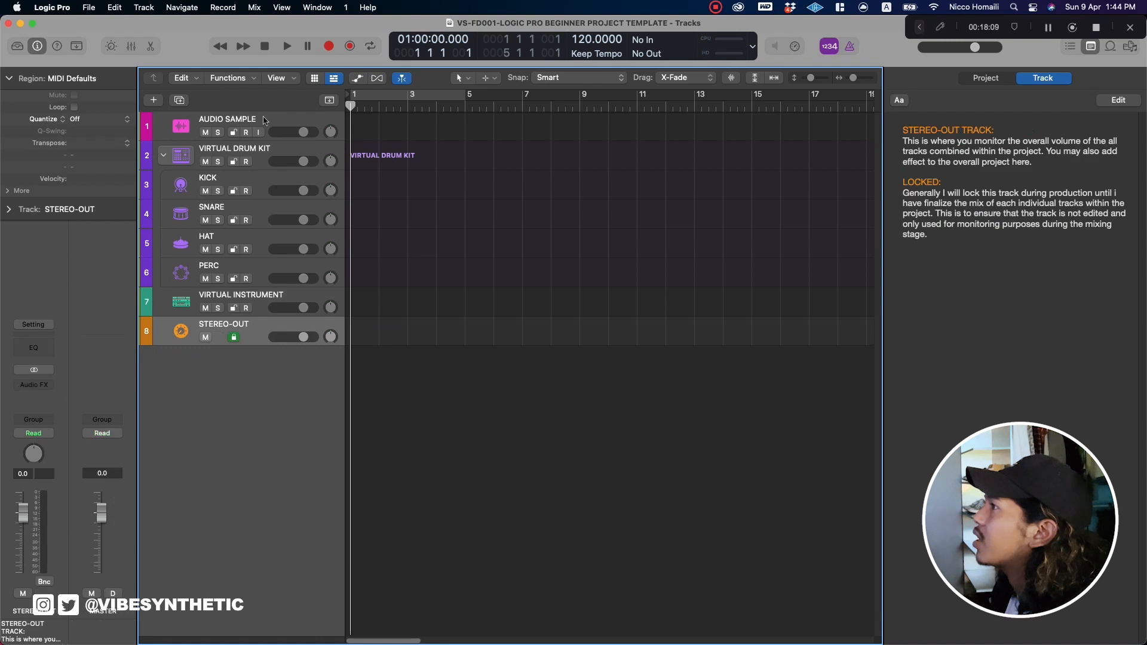
Read the notes of the AUDIO SAMPLE, VIRTUAL DRUM KIT and VIRTUAL INSTRUMENT tracks in detail
click(266, 120)
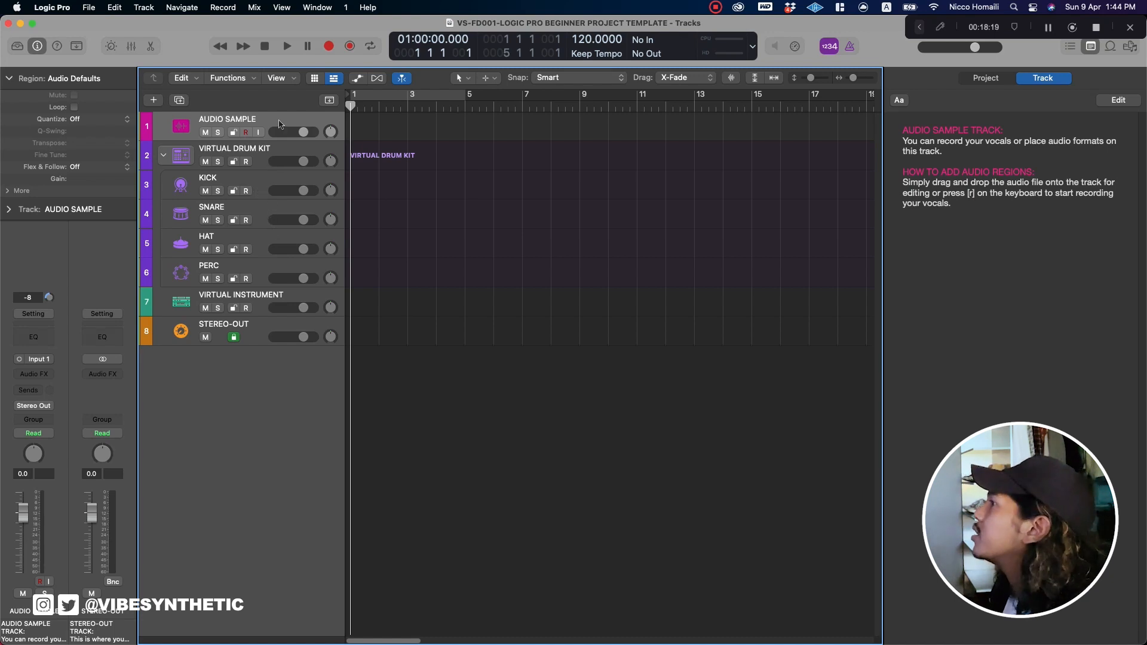
click(978, 150)
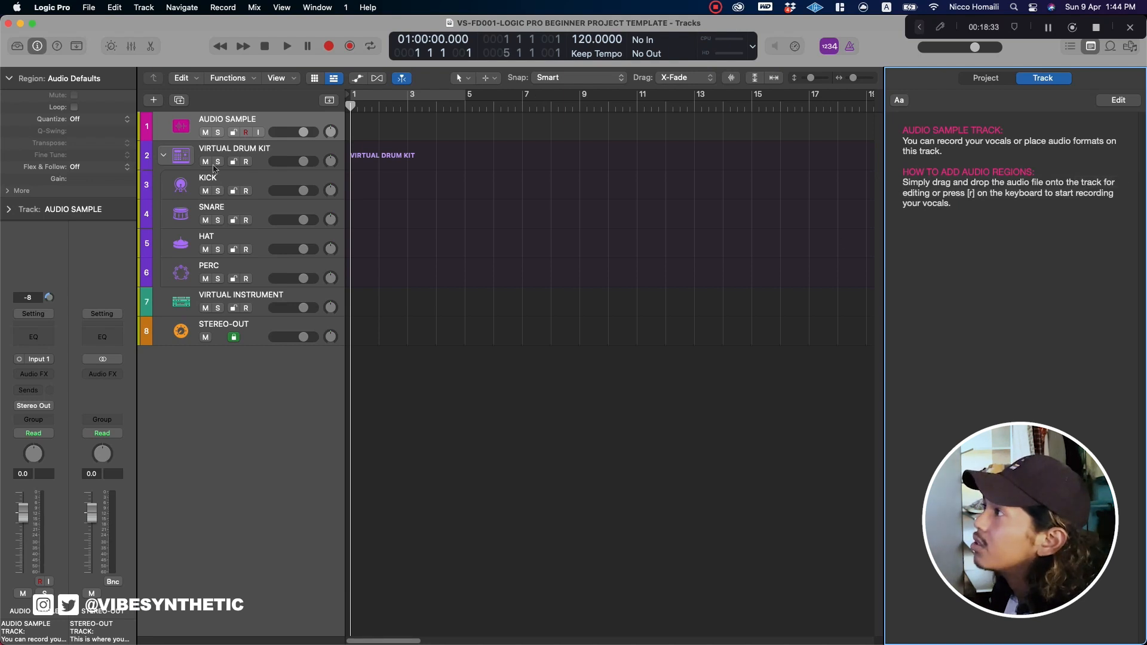
click(158, 170)
click(923, 141)
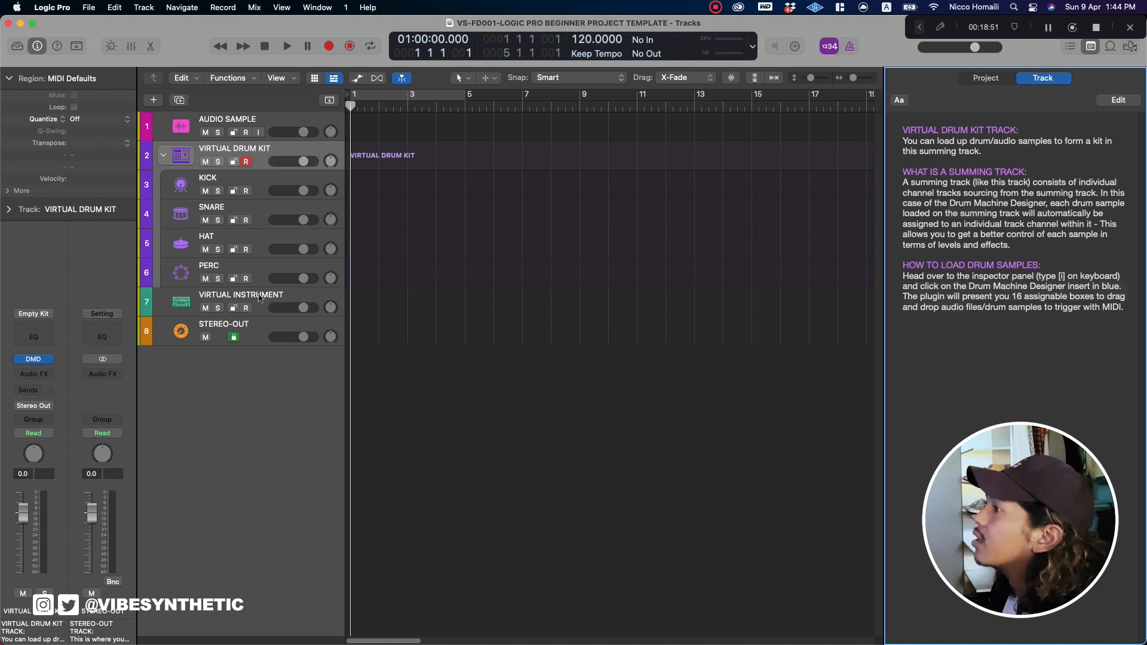
click(261, 297)
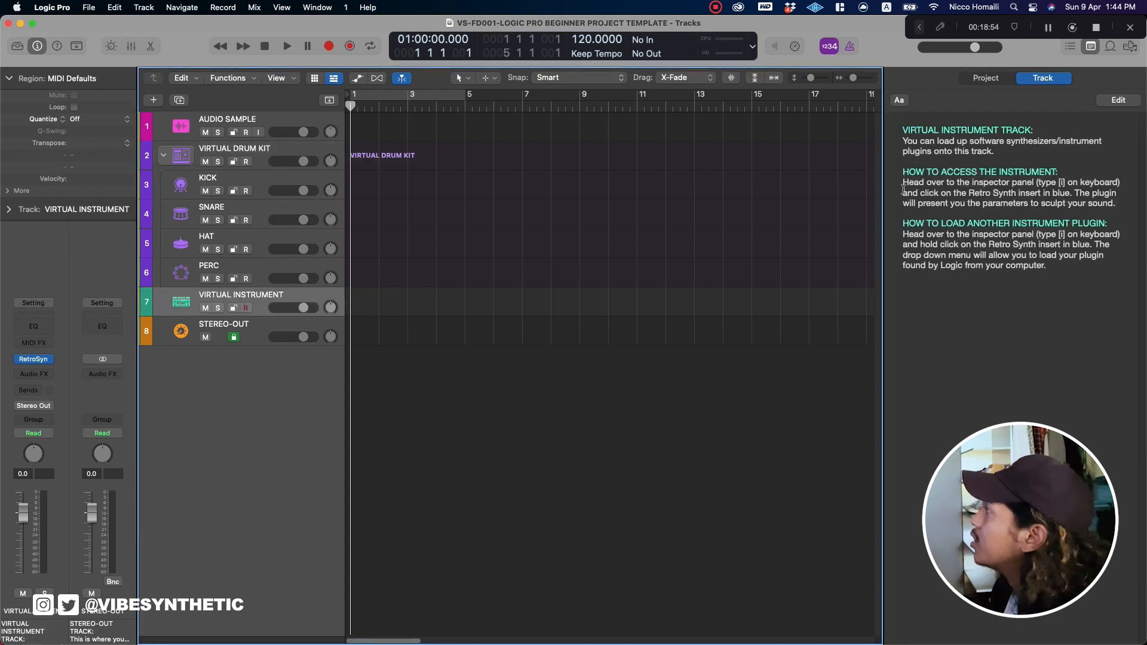
click(978, 204)
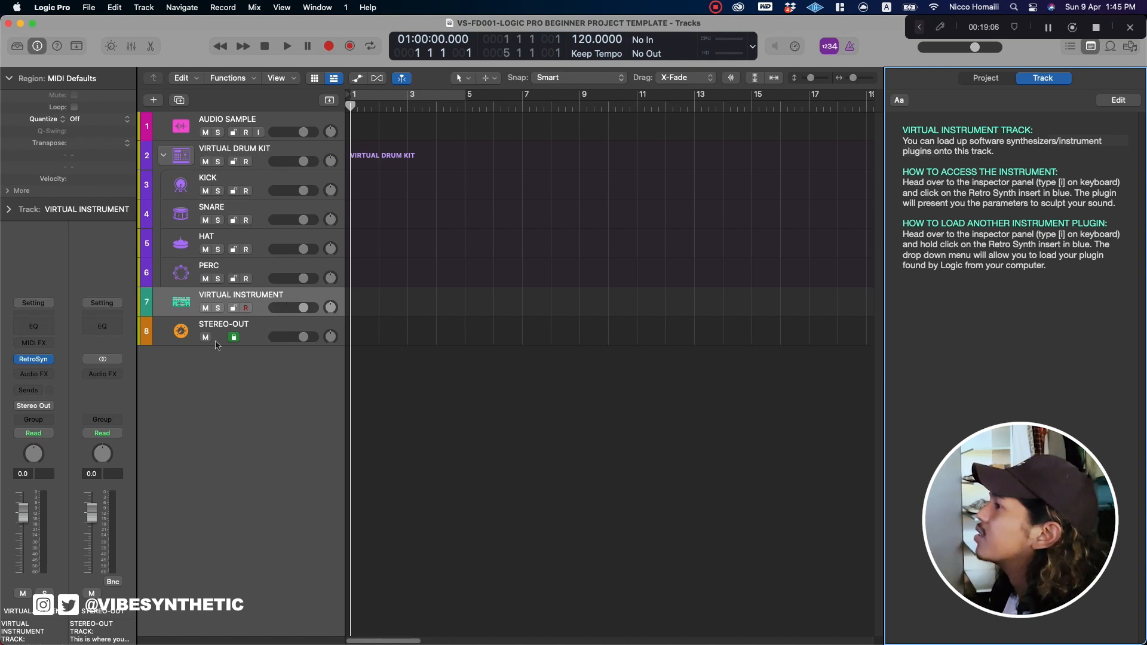
Check the track notes of the STEREO-OUT, PERC and HAT tracks
click(263, 328)
click(264, 273)
click(266, 234)
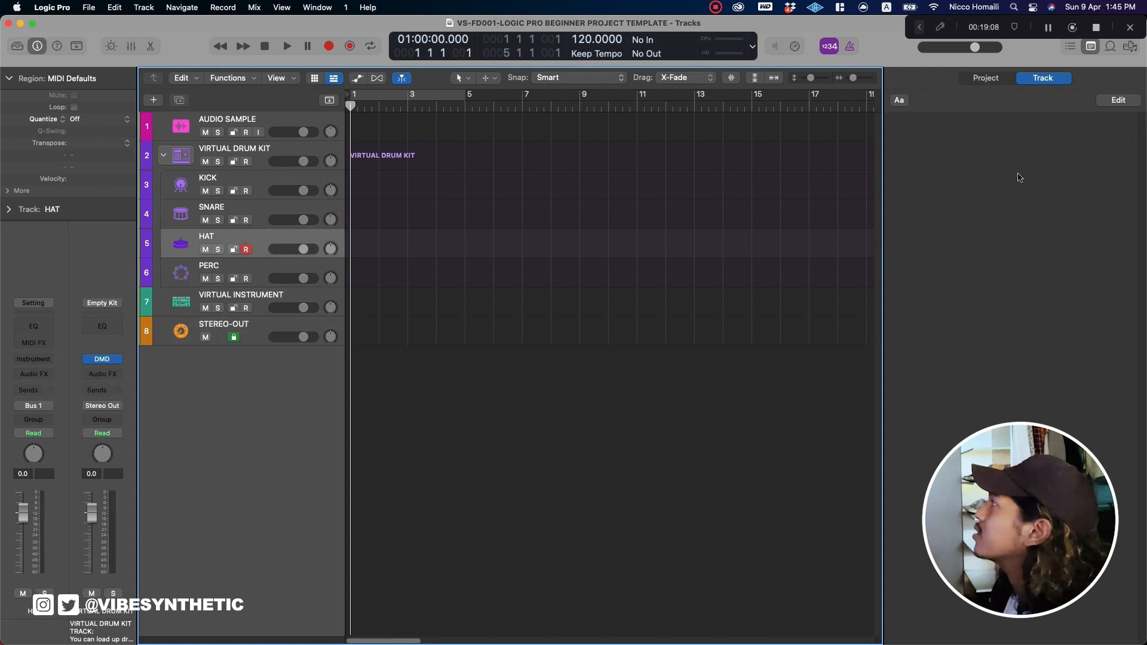